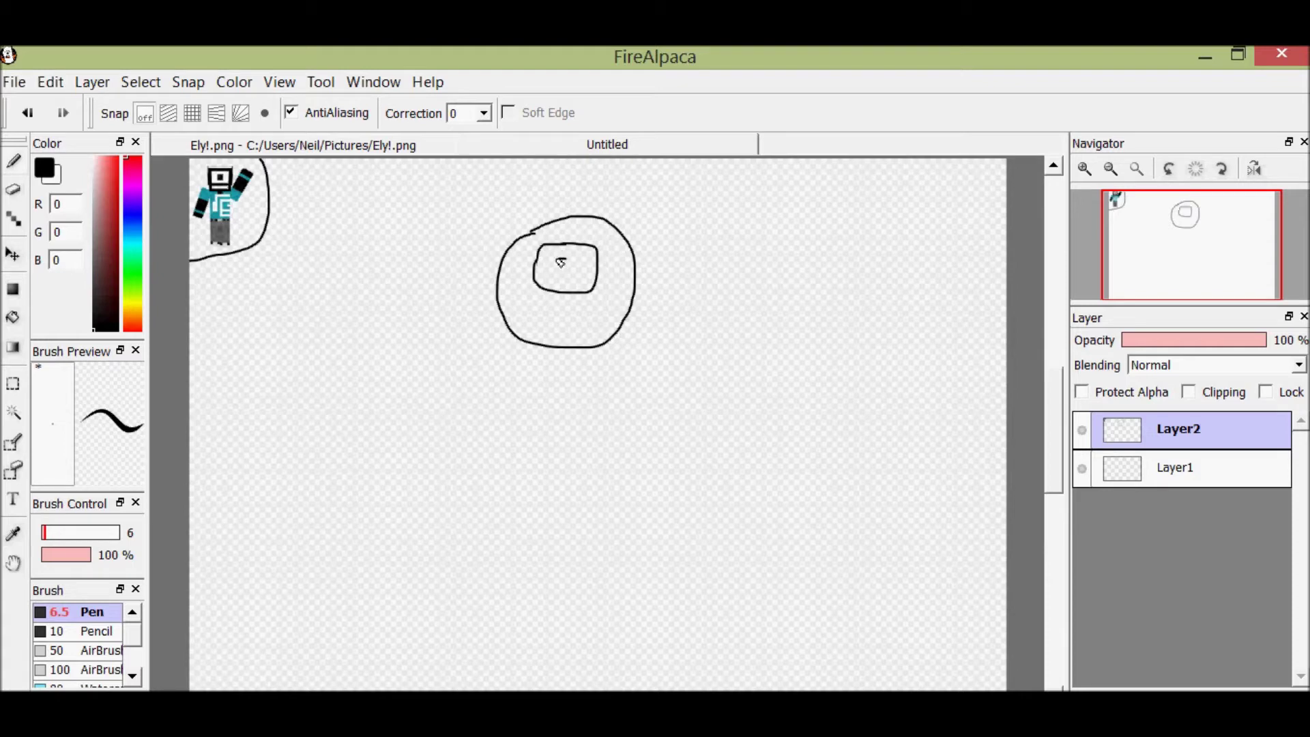
Paint a solid black pupil inside the eye outline with the Pen at size 31
{"action": "left_click", "coordinate": [56, 532]}
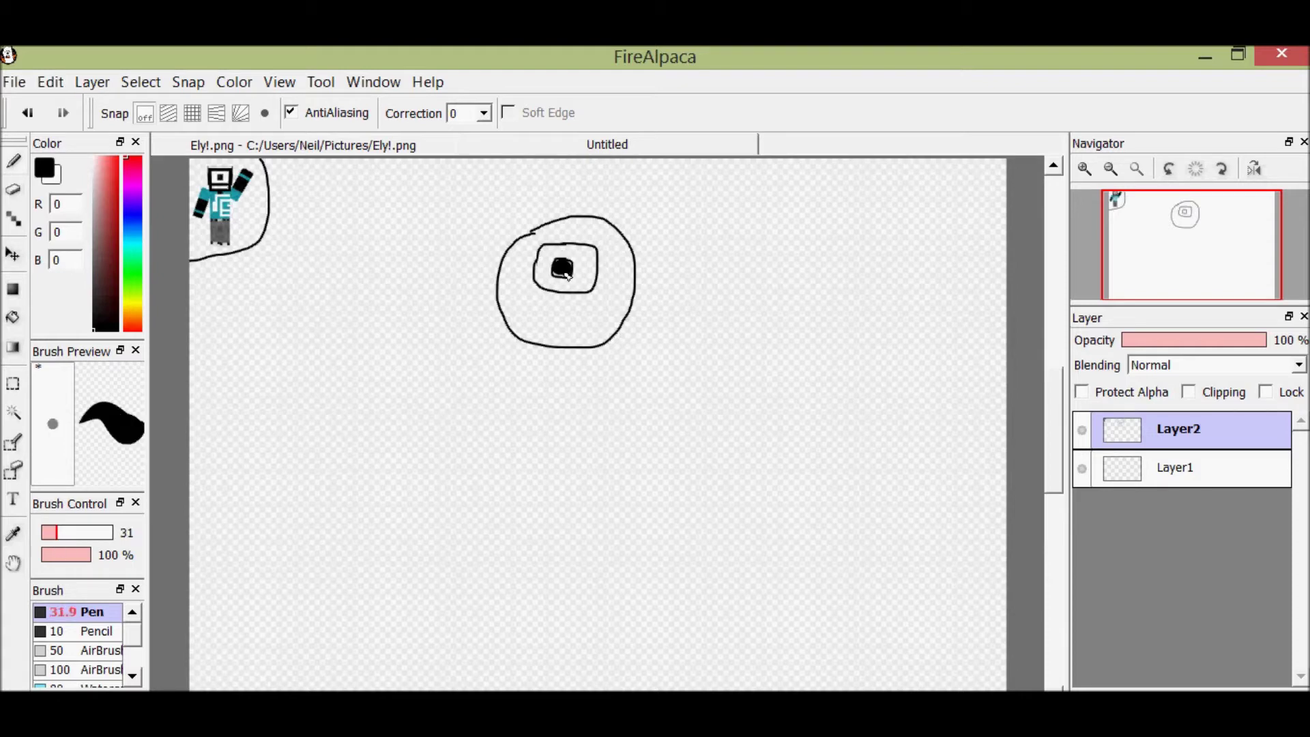
{"action": "left_click_drag", "start_coordinate": [104, 300], "coordinate": [93, 156]}
{"action": "mouse_move", "coordinate": [535, 321]}
{"action": "left_mouse_down"}
{"action": "mouse_move", "coordinate": [582, 334]}
{"action": "mouse_move", "coordinate": [569, 333]}
{"action": "left_mouse_up"}
{"action": "key", "text": "ctrl+z"}
{"action": "key", "text": "ctrl+z"}
{"action": "left_click", "coordinate": [50, 531]}
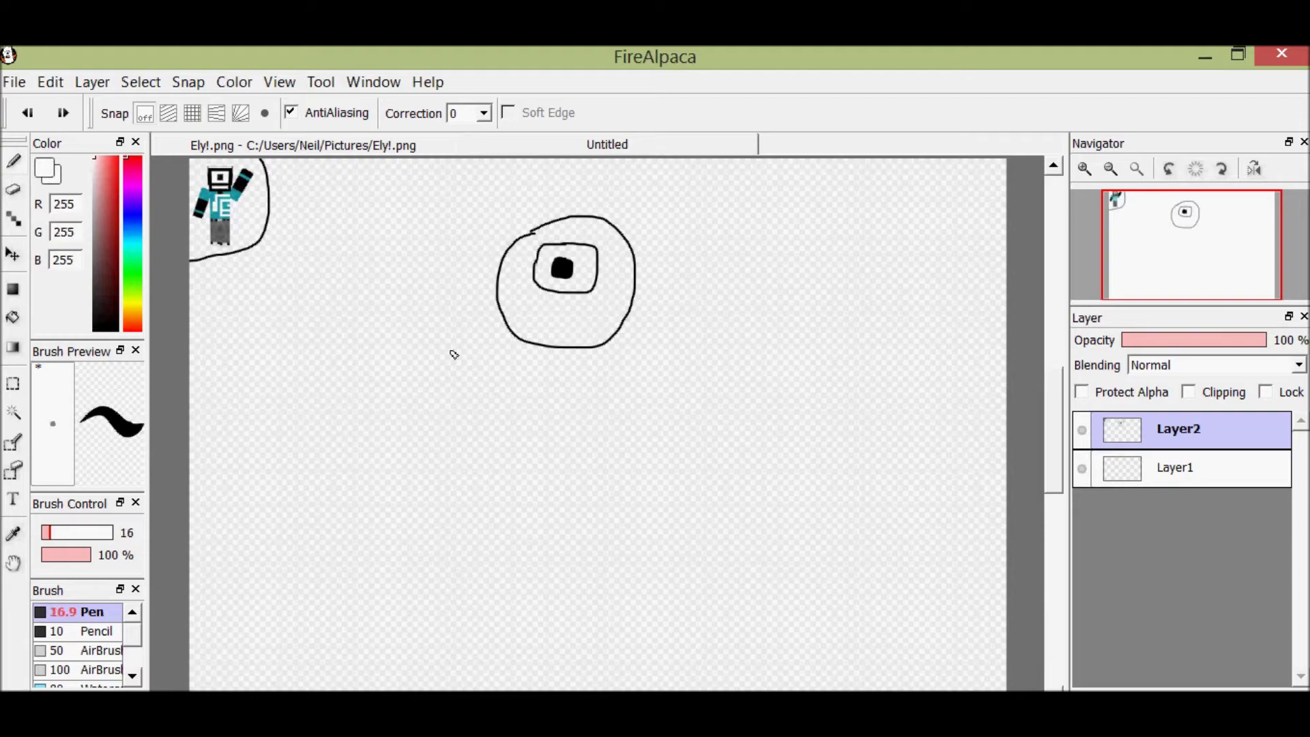
Draw the neck, shoulders, short sleeve and raised waving arm with its hand, using the black Pen at size 6
{"action": "left_click", "coordinate": [45, 533]}
{"action": "left_click", "coordinate": [616, 355]}
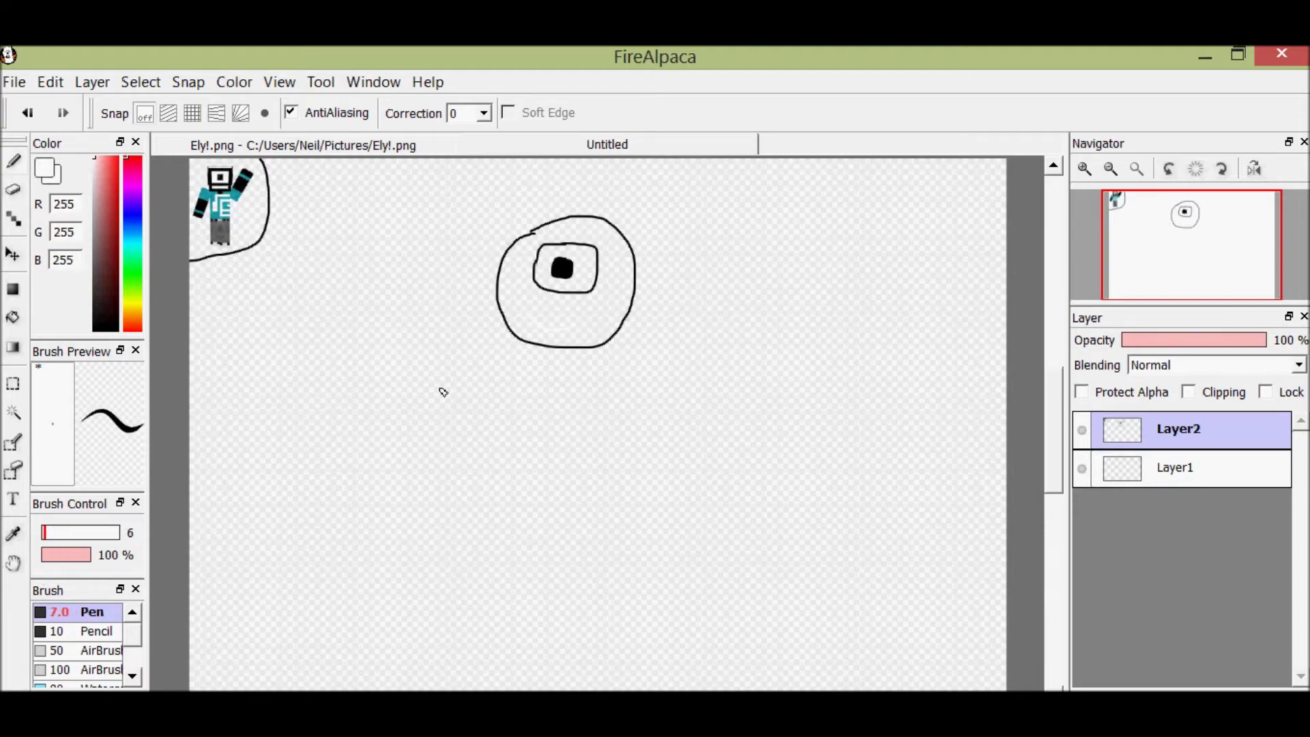
{"action": "left_click", "coordinate": [324, 628]}
{"action": "key", "text": "alt+Tab"}
{"action": "key", "text": "ctrl+z"}
{"action": "left_click_drag", "start_coordinate": [103, 292], "coordinate": [94, 331]}
{"action": "mouse_move", "coordinate": [539, 346]}
{"action": "left_mouse_down"}
{"action": "mouse_move", "coordinate": [515, 377]}
{"action": "mouse_move", "coordinate": [599, 382]}
{"action": "mouse_move", "coordinate": [609, 440]}
{"action": "mouse_move", "coordinate": [712, 270]}
{"action": "left_mouse_up"}
{"action": "key", "text": "ctrl+z"}
{"action": "left_click_drag", "start_coordinate": [648, 359], "coordinate": [612, 421]}
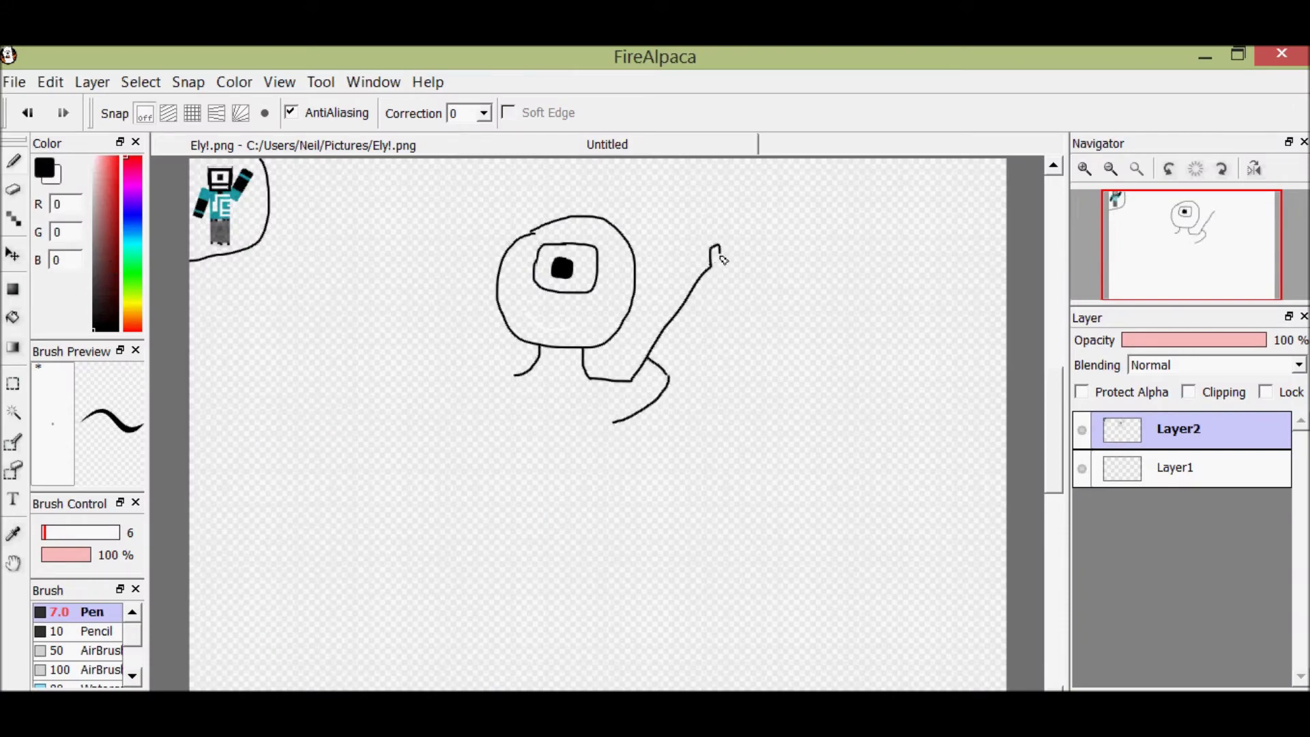
{"action": "left_click_drag", "start_coordinate": [761, 279], "coordinate": [704, 337]}
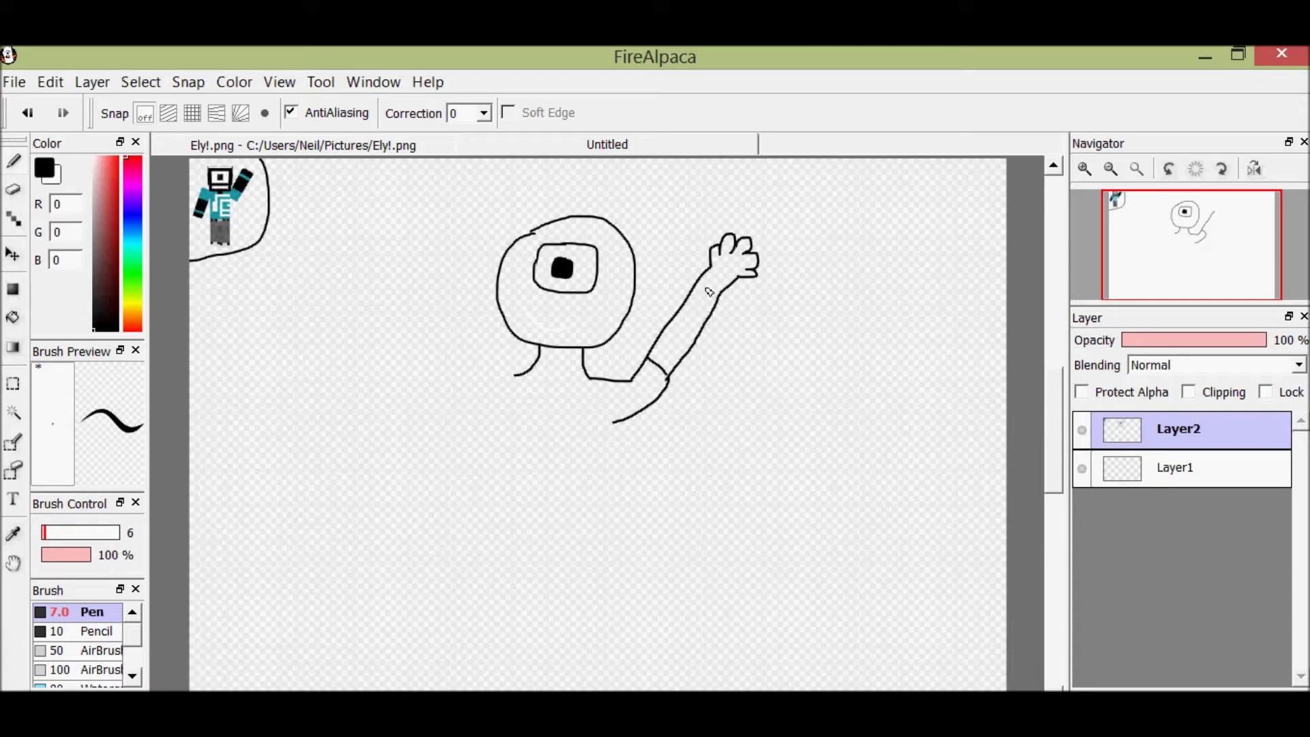
Add a wristband to the raised arm and a curved collar, and draw the shirt's side below the raised arm
{"action": "left_click_drag", "start_coordinate": [1051, 438], "coordinate": [1050, 456]}
{"action": "left_click_drag", "start_coordinate": [615, 342], "coordinate": [611, 428]}
{"action": "key", "text": "ctrl+z"}
{"action": "mouse_move", "coordinate": [1051, 489]}
{"action": "left_mouse_down"}
{"action": "mouse_move", "coordinate": [1056, 428]}
{"action": "mouse_move", "coordinate": [1055, 475]}
{"action": "left_mouse_up"}
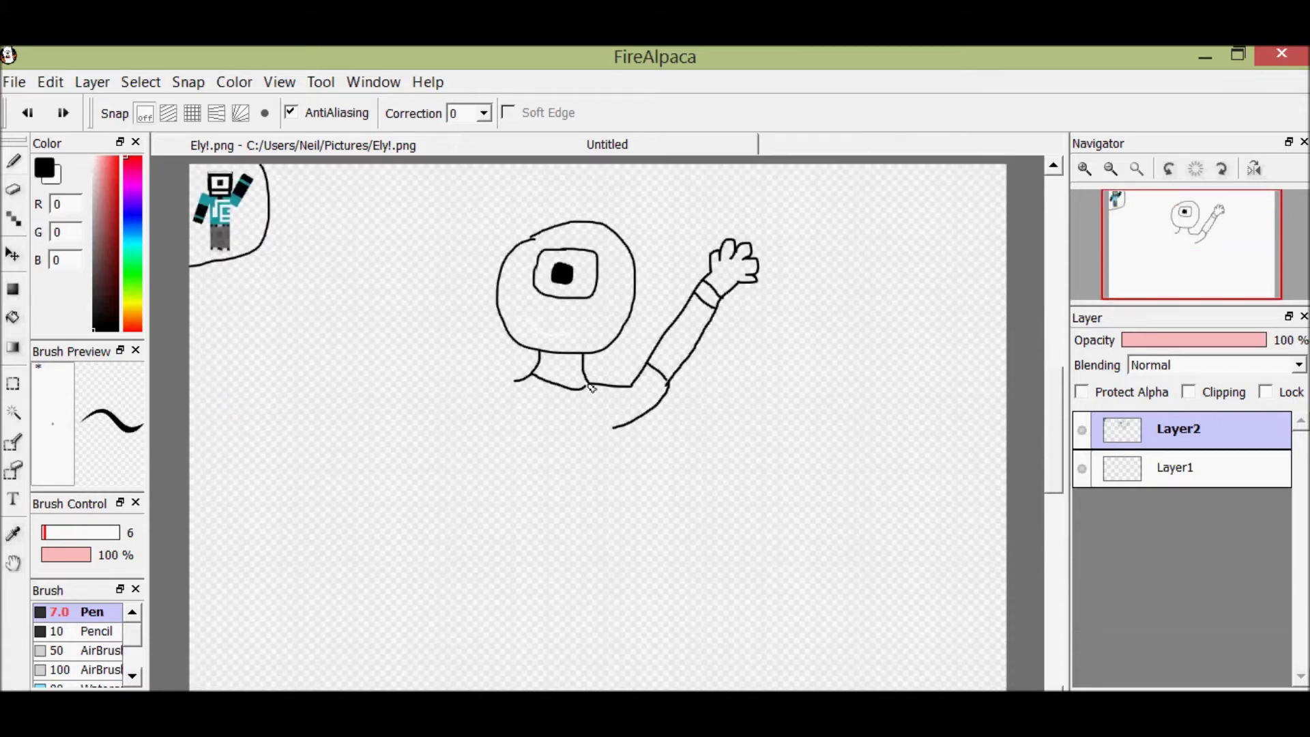
{"action": "left_click_drag", "start_coordinate": [623, 482], "coordinate": [625, 544]}
Draw the lowered arm with its short sleeve and a hand with spread fingers
{"action": "left_click_drag", "start_coordinate": [516, 380], "coordinate": [462, 435]}
{"action": "mouse_move", "coordinate": [477, 418]}
{"action": "left_mouse_down"}
{"action": "mouse_move", "coordinate": [500, 436]}
{"action": "mouse_move", "coordinate": [475, 479]}
{"action": "left_mouse_up"}
{"action": "key", "text": "ctrl+z"}
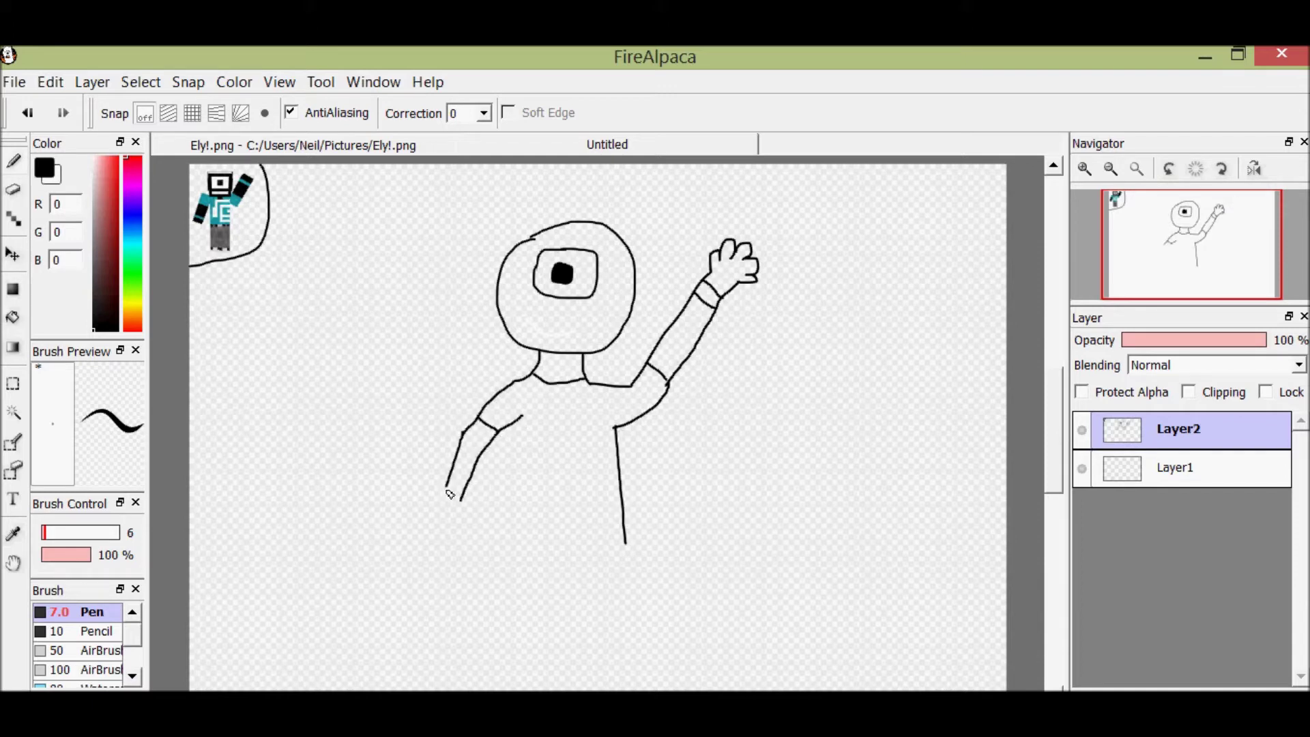
{"action": "key", "text": "ctrl+z"}
{"action": "key", "text": "ctrl+z"}
{"action": "left_click_drag", "start_coordinate": [444, 494], "coordinate": [430, 512]}
Draw the shirt's other side and close its lower edge with a narrow belt band
{"action": "mouse_move", "coordinate": [521, 418]}
{"action": "left_mouse_down"}
{"action": "mouse_move", "coordinate": [515, 536]}
{"action": "mouse_move", "coordinate": [519, 521]}
{"action": "left_mouse_up"}
{"action": "key", "text": "ctrl+z"}
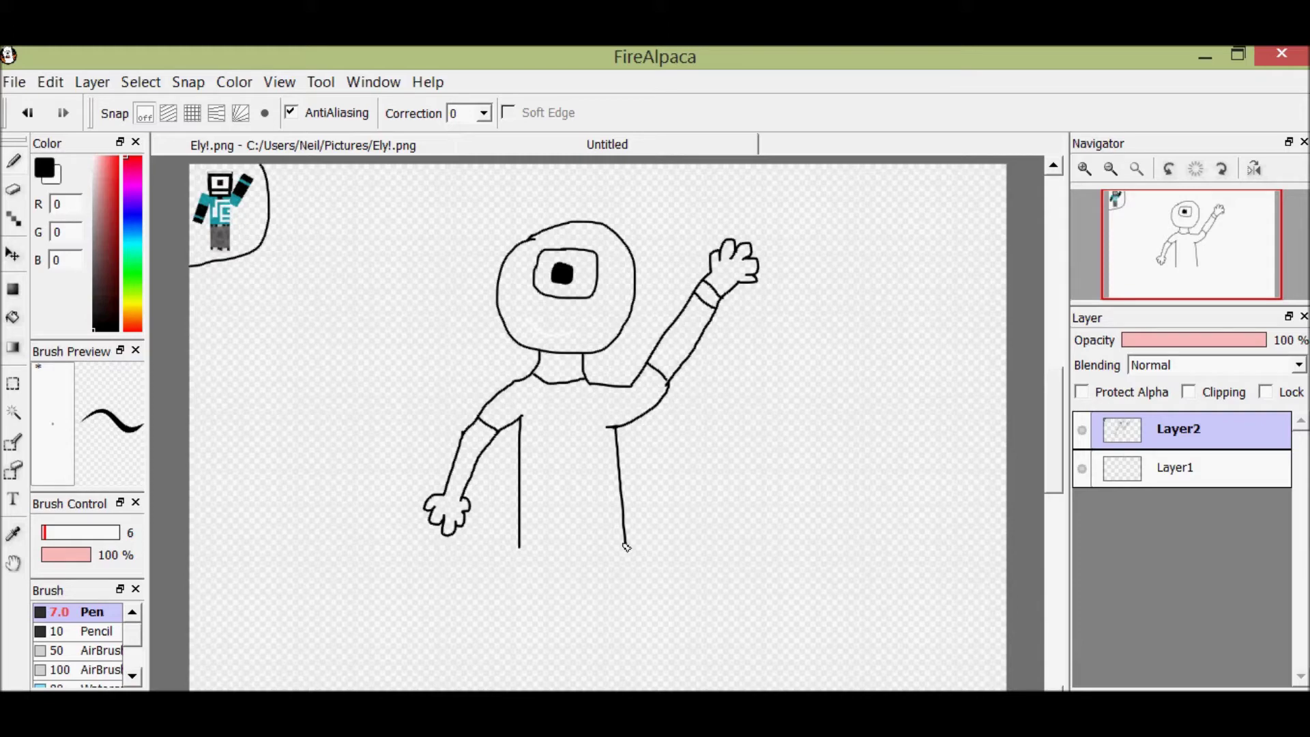
{"action": "mouse_move", "coordinate": [520, 545]}
{"action": "left_mouse_down"}
{"action": "mouse_move", "coordinate": [630, 548]}
{"action": "mouse_move", "coordinate": [520, 560]}
{"action": "left_mouse_up"}
{"action": "left_click", "coordinate": [1084, 169]}
{"action": "left_click_drag", "start_coordinate": [1187, 249], "coordinate": [1213, 283]}
{"action": "left_click", "coordinate": [94, 229]}
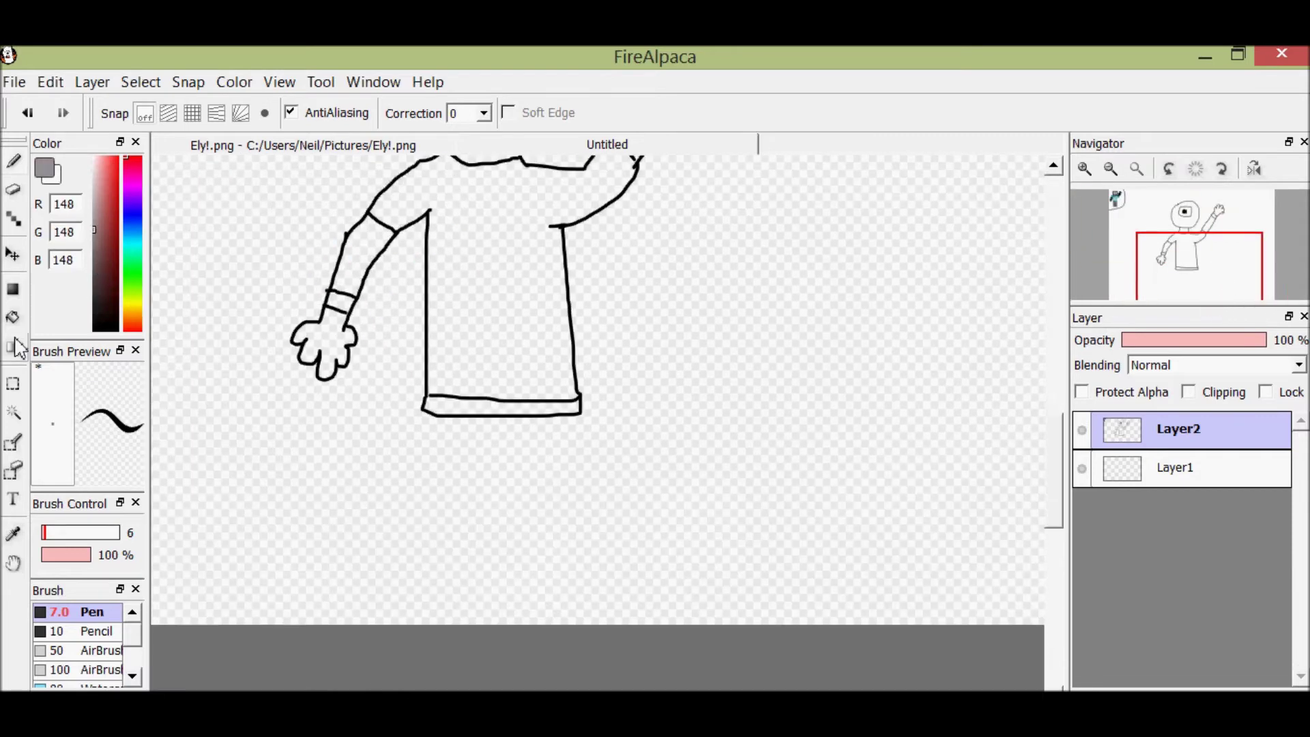
{"action": "left_click", "coordinate": [57, 532]}
{"action": "left_click_drag", "start_coordinate": [471, 404], "coordinate": [517, 407]}
{"action": "key", "text": "ctrl+z"}
{"action": "right_click", "coordinate": [427, 368]}
{"action": "left_click_drag", "start_coordinate": [423, 408], "coordinate": [425, 583]}
{"action": "key", "text": "ctrl+z"}
Draw the outer and inner outlines of both trouser legs below the belt with the black Pen at size 6
{"action": "left_click", "coordinate": [45, 533]}
{"action": "left_click", "coordinate": [43, 534]}
{"action": "mouse_move", "coordinate": [1166, 228]}
{"action": "left_mouse_down"}
{"action": "mouse_move", "coordinate": [1198, 256]}
{"action": "mouse_move", "coordinate": [1203, 297]}
{"action": "left_mouse_up"}
{"action": "left_click_drag", "start_coordinate": [397, 250], "coordinate": [390, 465]}
{"action": "left_click_drag", "start_coordinate": [475, 298], "coordinate": [439, 466]}
{"action": "left_click_drag", "start_coordinate": [474, 298], "coordinate": [532, 503]}
{"action": "left_click_drag", "start_coordinate": [551, 254], "coordinate": [580, 539]}
Lock Layer2, hide Layer1 and add a new layer between them with Multiply blending
{"action": "left_click_drag", "start_coordinate": [1053, 492], "coordinate": [1053, 396]}
{"action": "scroll", "coordinate": [597, 423], "scroll_direction": "left", "scroll_amount": 5}
{"action": "scroll", "coordinate": [597, 423], "scroll_direction": "right", "scroll_amount": 5}
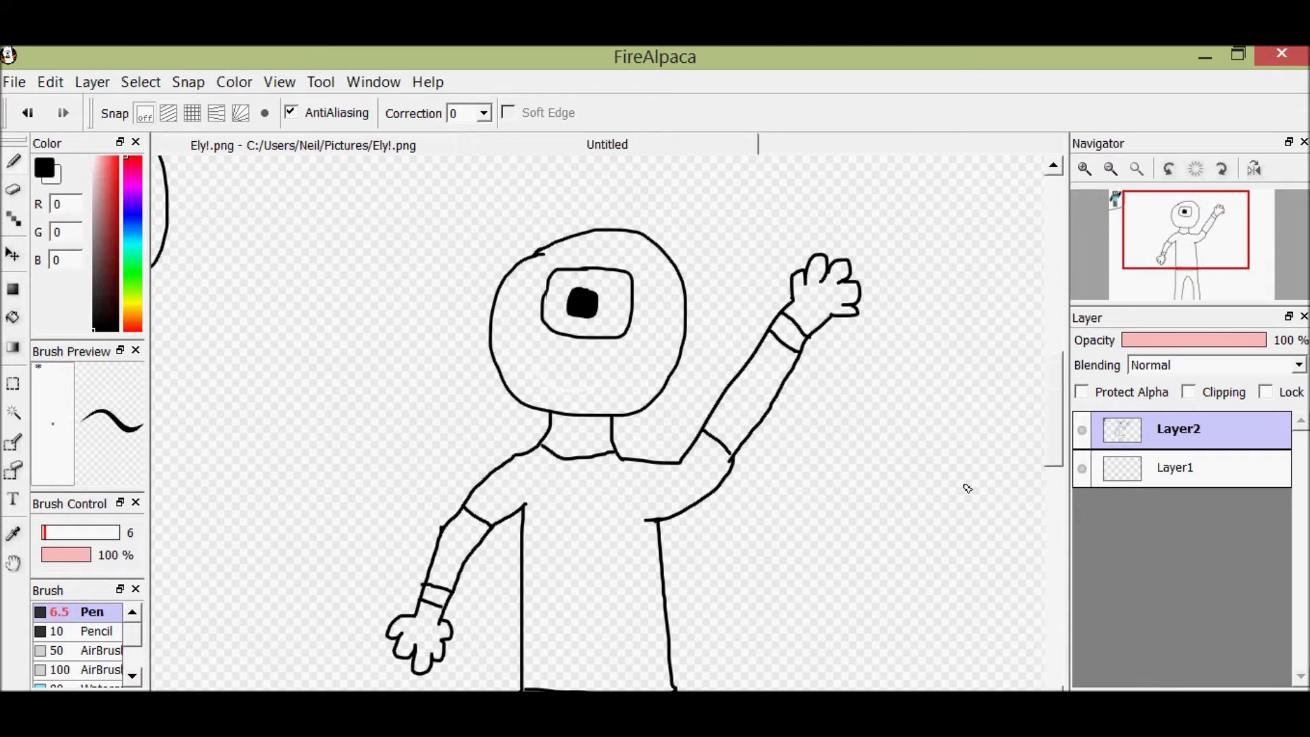
{"action": "left_click", "coordinate": [1265, 392]}
{"action": "left_click", "coordinate": [1122, 469]}
{"action": "left_click", "coordinate": [82, 83]}
{"action": "left_click", "coordinate": [102, 109]}
{"action": "left_click", "coordinate": [1214, 365]}
{"action": "left_click", "coordinate": [1157, 383]}
Paint the head and neck black around the eye with the Pen at size 70, leaving a curved smile
{"action": "left_click", "coordinate": [65, 532]}
{"action": "mouse_move", "coordinate": [536, 374]}
{"action": "left_mouse_down"}
{"action": "mouse_move", "coordinate": [549, 386]}
{"action": "mouse_move", "coordinate": [507, 337]}
{"action": "mouse_move", "coordinate": [523, 262]}
{"action": "mouse_move", "coordinate": [542, 351]}
{"action": "mouse_move", "coordinate": [577, 365]}
{"action": "mouse_move", "coordinate": [637, 345]}
{"action": "mouse_move", "coordinate": [597, 259]}
{"action": "mouse_move", "coordinate": [625, 321]}
{"action": "left_mouse_up"}
{"action": "key", "text": "ctrl+z"}
{"action": "mouse_move", "coordinate": [604, 251]}
{"action": "left_mouse_down"}
{"action": "mouse_move", "coordinate": [557, 397]}
{"action": "mouse_move", "coordinate": [656, 280]}
{"action": "mouse_move", "coordinate": [584, 390]}
{"action": "mouse_move", "coordinate": [614, 345]}
{"action": "mouse_move", "coordinate": [522, 328]}
{"action": "mouse_move", "coordinate": [546, 317]}
{"action": "mouse_move", "coordinate": [560, 268]}
{"action": "mouse_move", "coordinate": [529, 382]}
{"action": "mouse_move", "coordinate": [614, 368]}
{"action": "mouse_move", "coordinate": [546, 341]}
{"action": "mouse_move", "coordinate": [626, 252]}
{"action": "mouse_move", "coordinate": [634, 382]}
{"action": "mouse_move", "coordinate": [631, 320]}
{"action": "mouse_move", "coordinate": [593, 409]}
{"action": "mouse_move", "coordinate": [522, 276]}
{"action": "mouse_move", "coordinate": [593, 436]}
{"action": "mouse_move", "coordinate": [546, 447]}
{"action": "left_mouse_up"}
{"action": "key", "text": "Delete"}
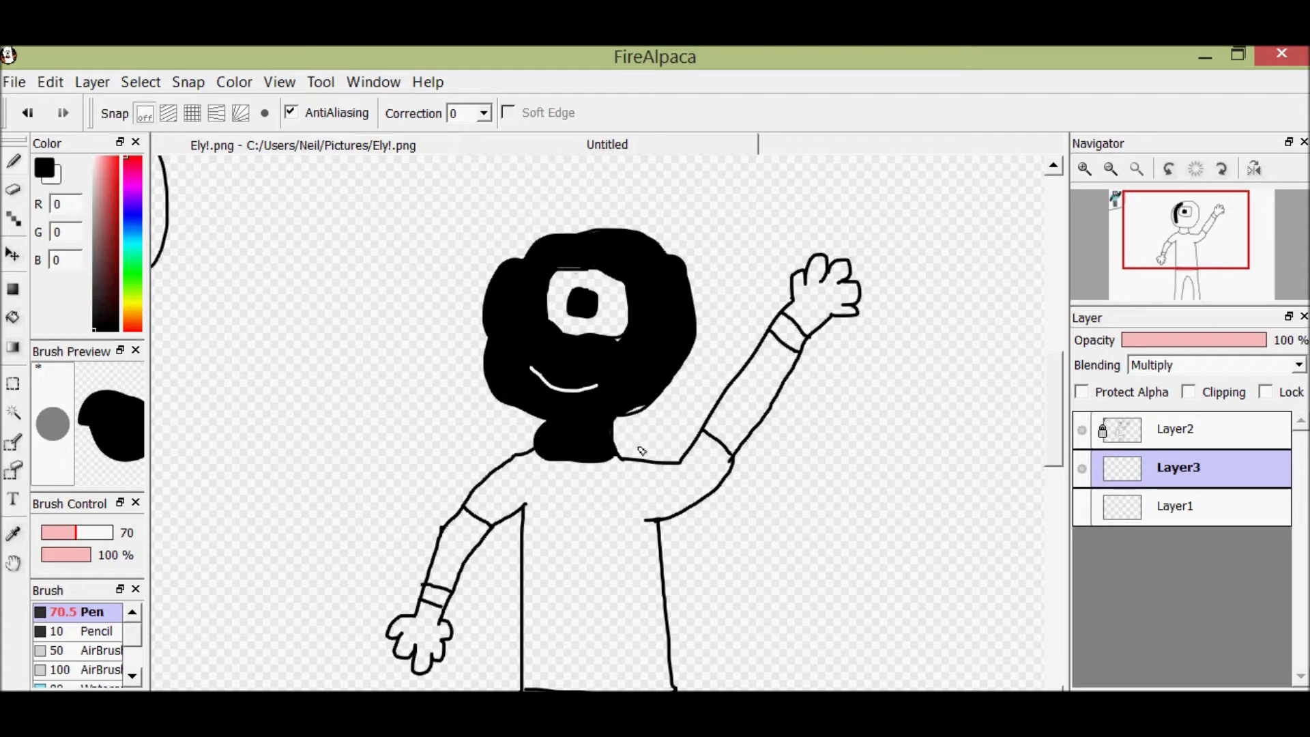
Clean up the black overspill along the outlines of the head, eye and neck
{"action": "left_click_drag", "start_coordinate": [629, 227], "coordinate": [643, 256]}
{"action": "mouse_move", "coordinate": [562, 233]}
{"action": "left_mouse_down"}
{"action": "mouse_move", "coordinate": [494, 406]}
{"action": "mouse_move", "coordinate": [536, 447]}
{"action": "mouse_move", "coordinate": [565, 436]}
{"action": "mouse_move", "coordinate": [531, 388]}
{"action": "mouse_move", "coordinate": [532, 281]}
{"action": "mouse_move", "coordinate": [589, 261]}
{"action": "mouse_move", "coordinate": [611, 319]}
{"action": "mouse_move", "coordinate": [598, 283]}
{"action": "mouse_move", "coordinate": [543, 290]}
{"action": "mouse_move", "coordinate": [556, 334]}
{"action": "mouse_move", "coordinate": [631, 307]}
{"action": "mouse_move", "coordinate": [600, 269]}
{"action": "left_mouse_up"}
{"action": "mouse_move", "coordinate": [640, 402]}
{"action": "left_mouse_down"}
{"action": "mouse_move", "coordinate": [683, 405]}
{"action": "mouse_move", "coordinate": [715, 294]}
{"action": "mouse_move", "coordinate": [693, 271]}
{"action": "mouse_move", "coordinate": [685, 291]}
{"action": "mouse_move", "coordinate": [661, 279]}
{"action": "left_mouse_up"}
{"action": "mouse_move", "coordinate": [532, 395]}
{"action": "left_mouse_down"}
{"action": "mouse_move", "coordinate": [498, 380]}
{"action": "mouse_move", "coordinate": [520, 390]}
{"action": "left_mouse_up"}
{"action": "left_click_drag", "start_coordinate": [550, 463], "coordinate": [619, 472]}
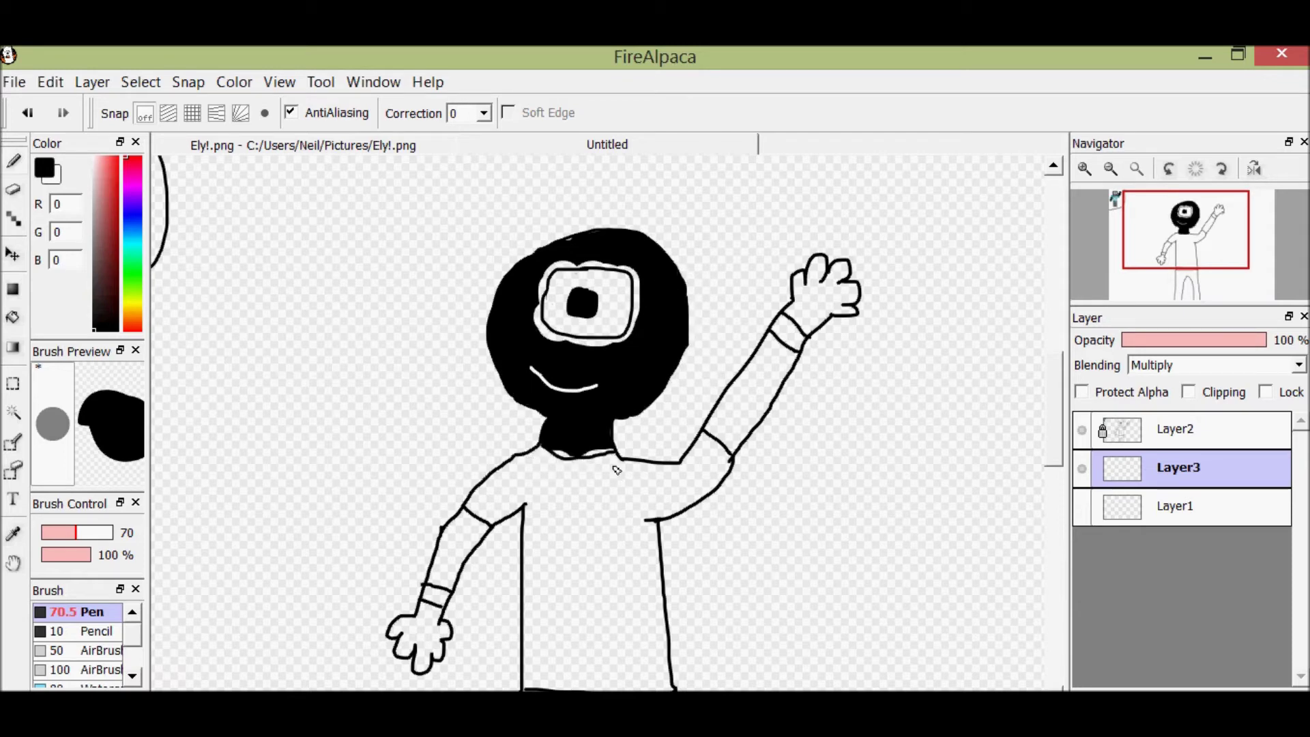
Fill the remaining gaps at the collar and eye outline in black at size 24, and paint the eye's interior white
{"action": "left_click_drag", "start_coordinate": [603, 451], "coordinate": [598, 444]}
{"action": "left_click", "coordinate": [577, 243]}
{"action": "left_click_drag", "start_coordinate": [71, 536], "coordinate": [52, 536]}
{"action": "left_click_drag", "start_coordinate": [638, 269], "coordinate": [629, 334]}
{"action": "mouse_move", "coordinate": [584, 262]}
{"action": "left_mouse_down"}
{"action": "mouse_move", "coordinate": [537, 311]}
{"action": "mouse_move", "coordinate": [558, 340]}
{"action": "mouse_move", "coordinate": [607, 347]}
{"action": "left_mouse_up"}
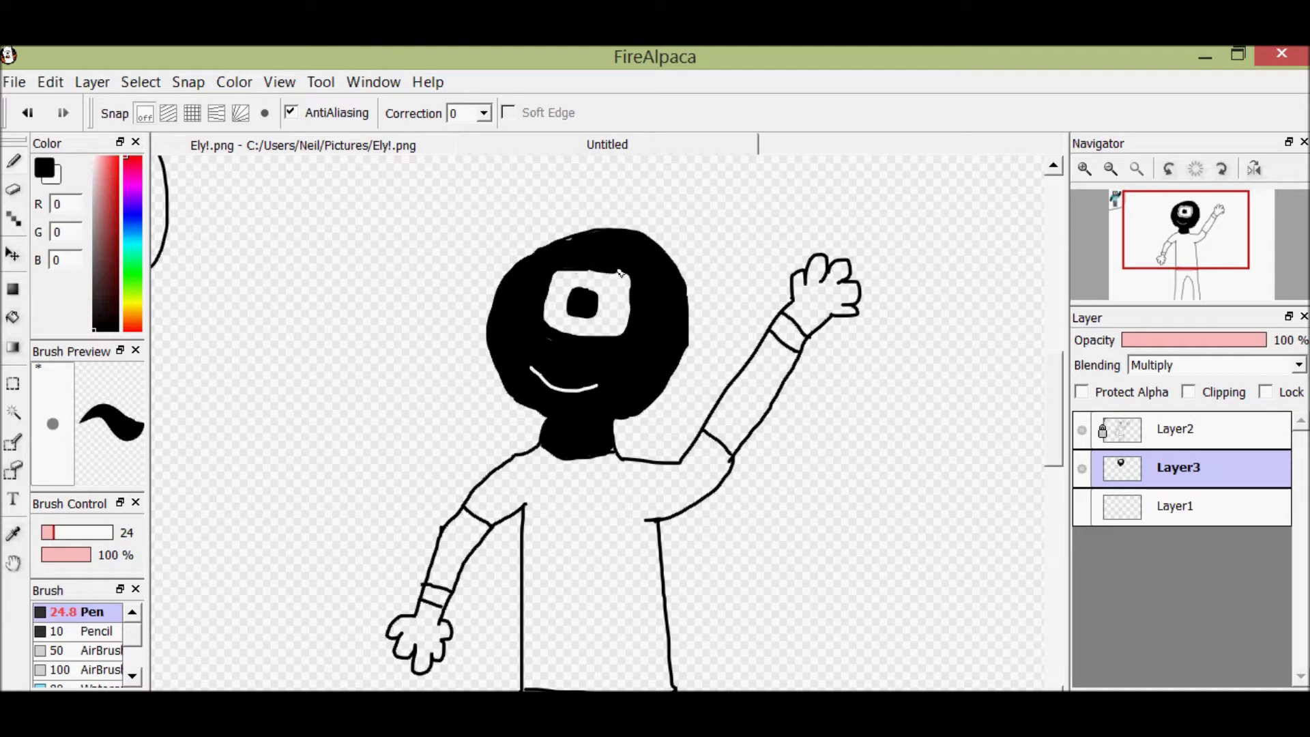
{"action": "left_click", "coordinate": [95, 156]}
{"action": "left_click", "coordinate": [93, 157]}
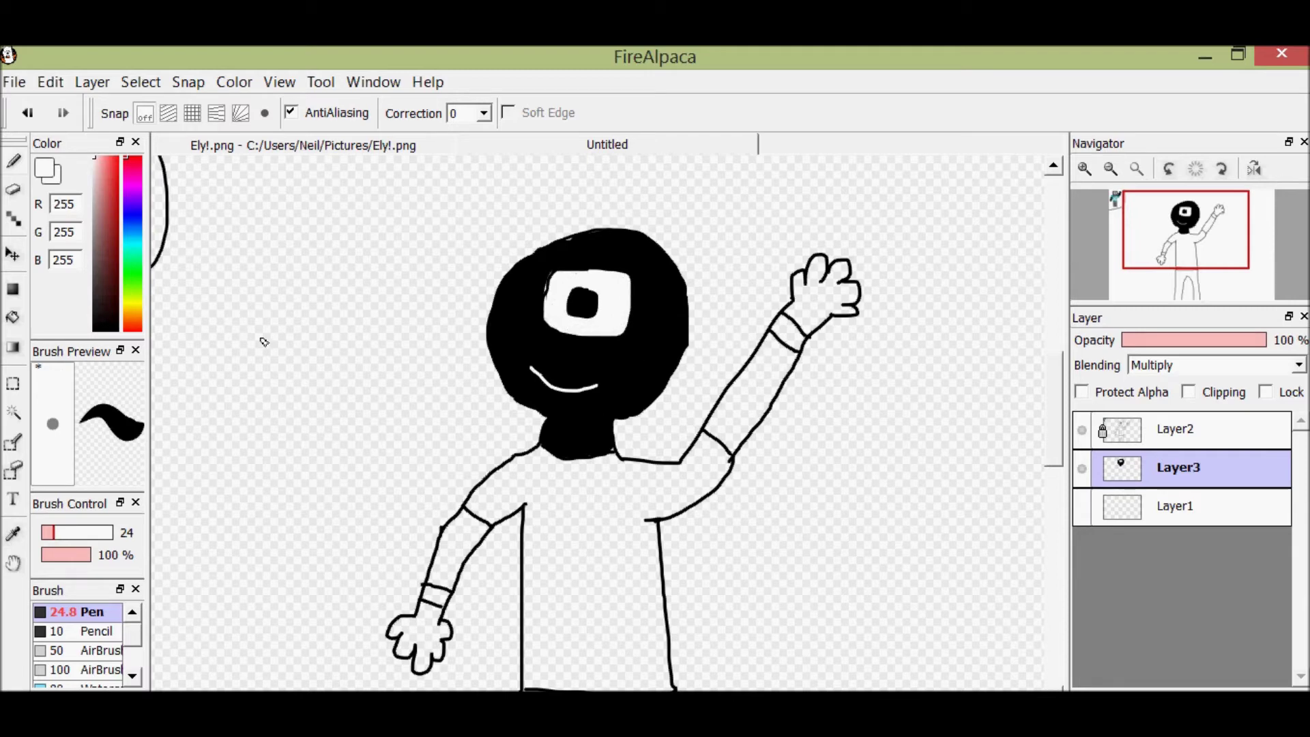
Paint the raised forearm and hand black, leaving the wristband unfilled
{"action": "left_click", "coordinate": [103, 330]}
{"action": "mouse_move", "coordinate": [718, 440]}
{"action": "left_mouse_down"}
{"action": "mouse_move", "coordinate": [790, 355]}
{"action": "mouse_move", "coordinate": [716, 444]}
{"action": "mouse_move", "coordinate": [771, 348]}
{"action": "mouse_move", "coordinate": [735, 396]}
{"action": "left_mouse_up"}
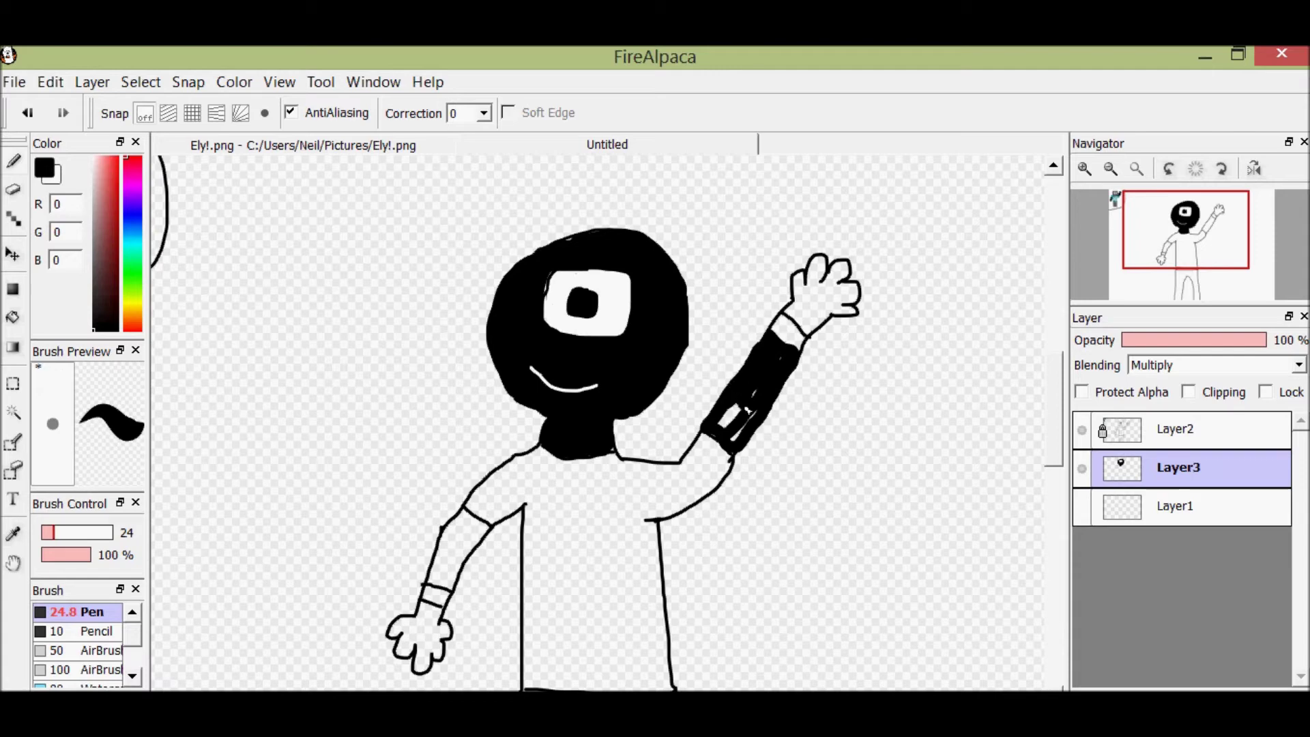
{"action": "mouse_move", "coordinate": [823, 266]}
{"action": "left_mouse_down"}
{"action": "mouse_move", "coordinate": [792, 311]}
{"action": "mouse_move", "coordinate": [806, 330]}
{"action": "mouse_move", "coordinate": [855, 316]}
{"action": "mouse_move", "coordinate": [824, 319]}
{"action": "mouse_move", "coordinate": [843, 267]}
{"action": "left_mouse_up"}
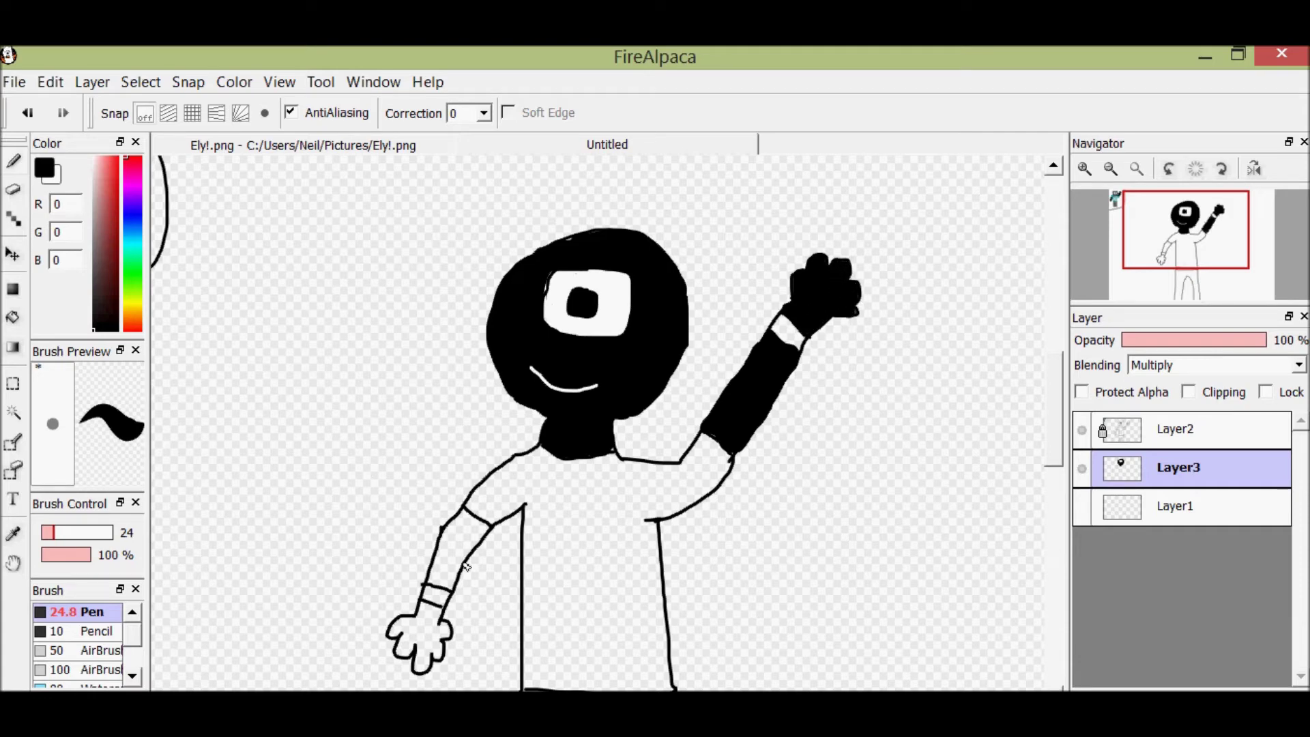
Paint the lowered forearm and hand black, leaving the wristband unfilled
{"action": "mouse_move", "coordinate": [455, 591]}
{"action": "left_mouse_down"}
{"action": "mouse_move", "coordinate": [478, 530]}
{"action": "mouse_move", "coordinate": [452, 542]}
{"action": "mouse_move", "coordinate": [457, 529]}
{"action": "left_mouse_up"}
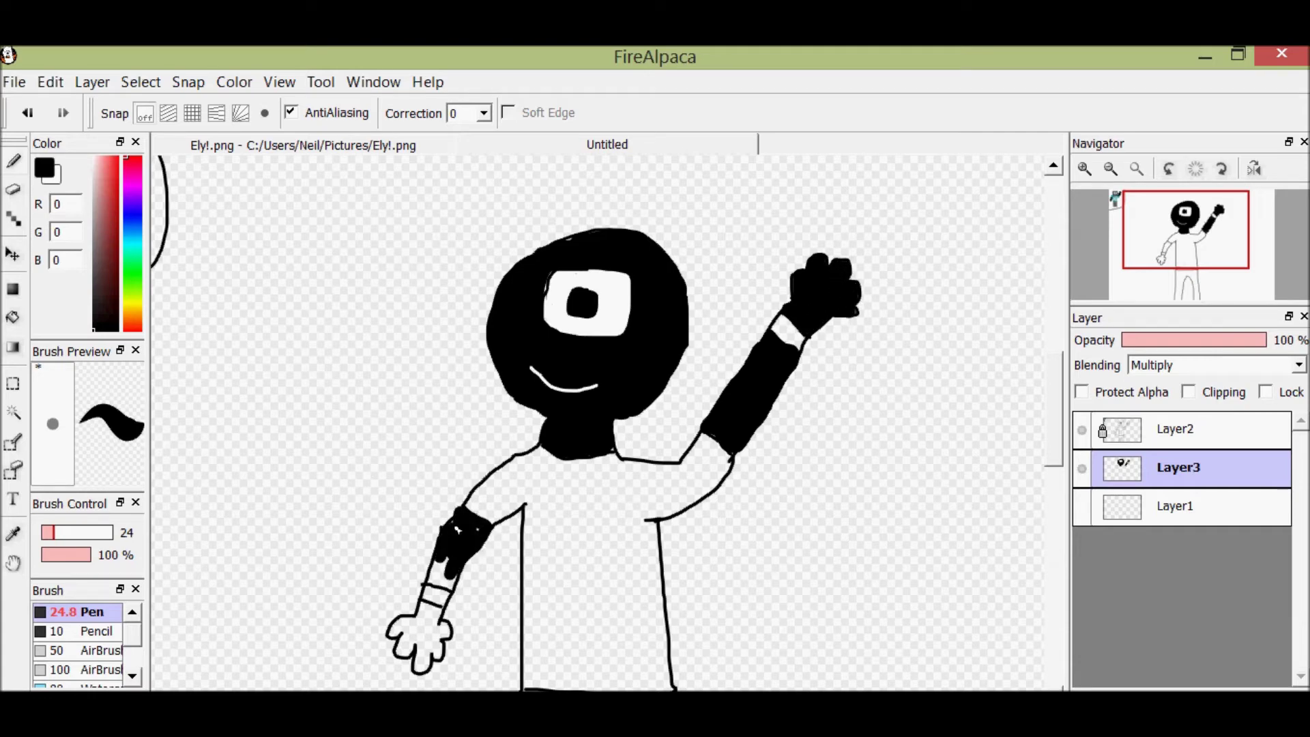
{"action": "left_click_drag", "start_coordinate": [432, 616], "coordinate": [427, 662]}
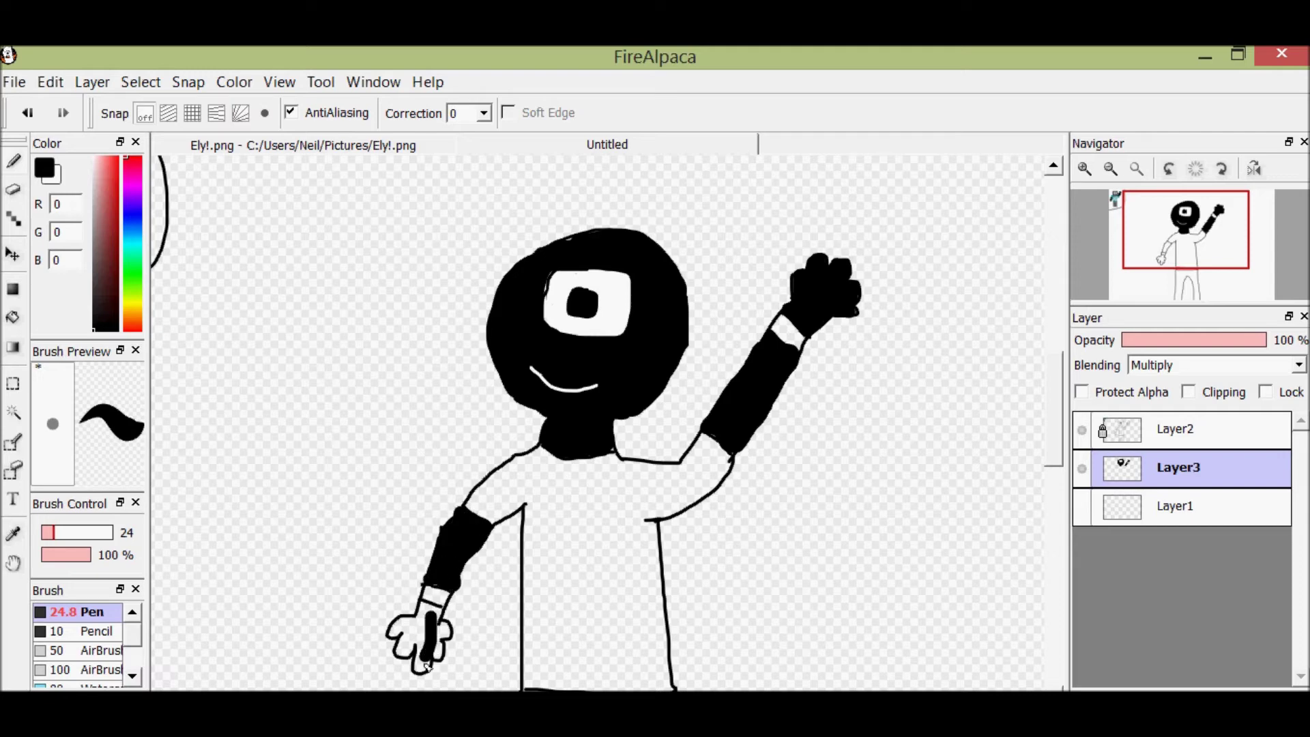
{"action": "left_click_drag", "start_coordinate": [439, 612], "coordinate": [423, 648]}
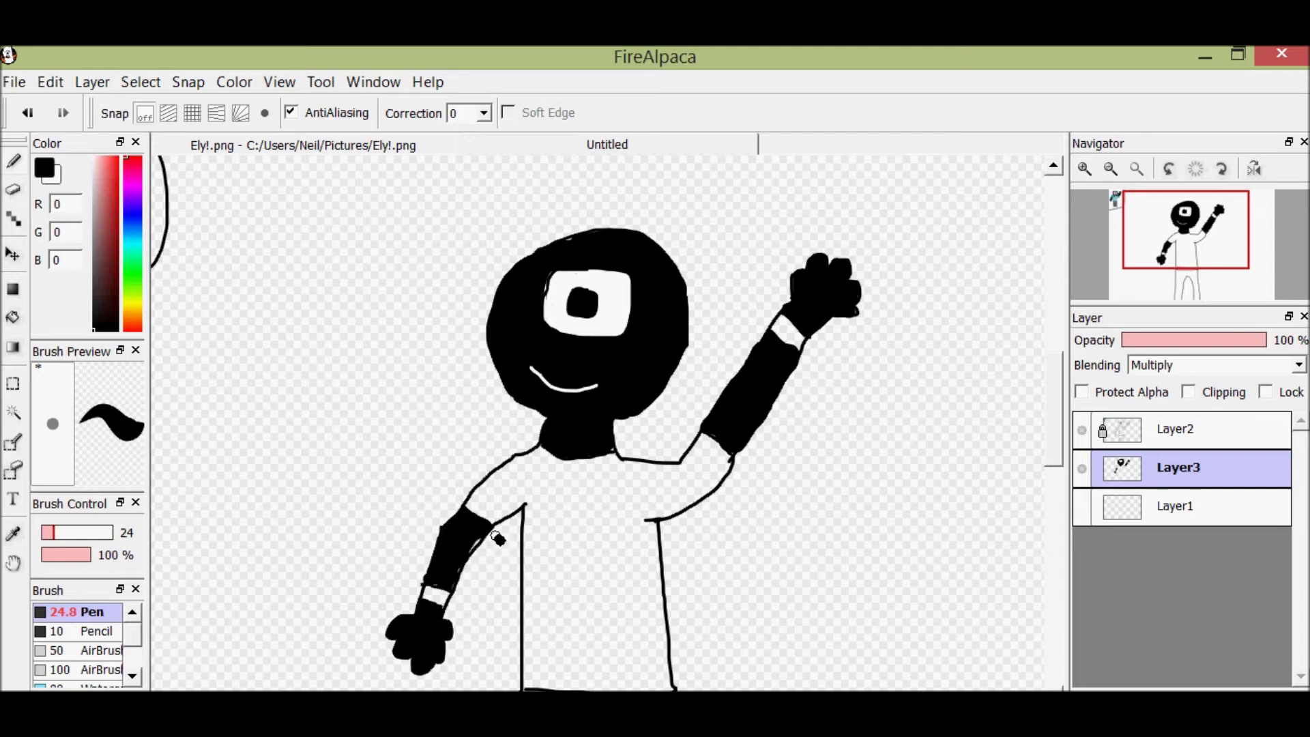
Choose teal (RGB 0, 177, 167), lock Layer3 and add a new Multiply layer above it
{"action": "left_click_drag", "start_coordinate": [1053, 436], "coordinate": [1050, 406]}
{"action": "mouse_move", "coordinate": [1198, 236]}
{"action": "left_mouse_down"}
{"action": "mouse_move", "coordinate": [1158, 227]}
{"action": "mouse_move", "coordinate": [1195, 233]}
{"action": "left_mouse_up"}
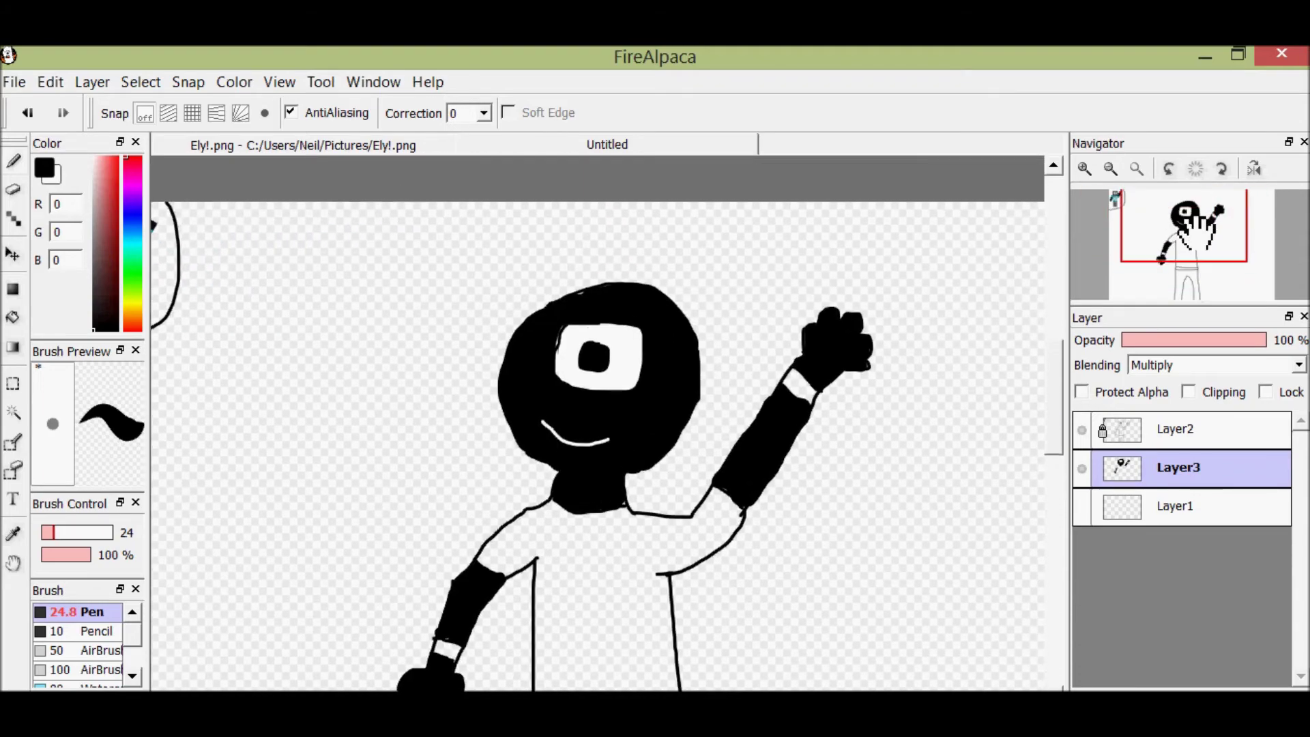
{"action": "left_click", "coordinate": [126, 245]}
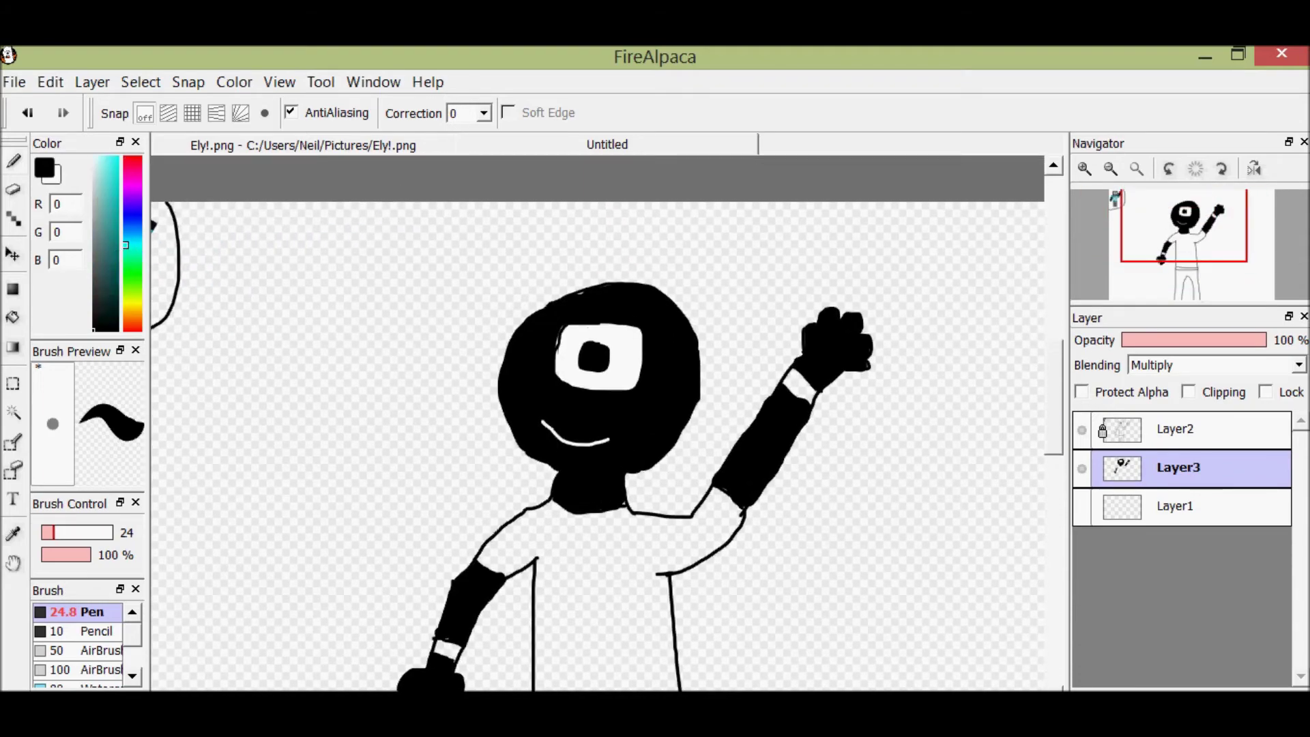
{"action": "left_click_drag", "start_coordinate": [1175, 227], "coordinate": [1208, 227]}
{"action": "left_click_drag", "start_coordinate": [116, 262], "coordinate": [124, 210]}
{"action": "left_click", "coordinate": [1266, 391]}
{"action": "left_click", "coordinate": [92, 82]}
{"action": "left_click", "coordinate": [102, 108]}
Paint the shirt's lowered sleeve and body teal, enlarging the Pen to size 110 for the large area
{"action": "mouse_move", "coordinate": [382, 511]}
{"action": "left_mouse_down"}
{"action": "mouse_move", "coordinate": [374, 618]}
{"action": "mouse_move", "coordinate": [345, 539]}
{"action": "mouse_move", "coordinate": [321, 566]}
{"action": "mouse_move", "coordinate": [406, 517]}
{"action": "mouse_move", "coordinate": [411, 540]}
{"action": "left_mouse_up"}
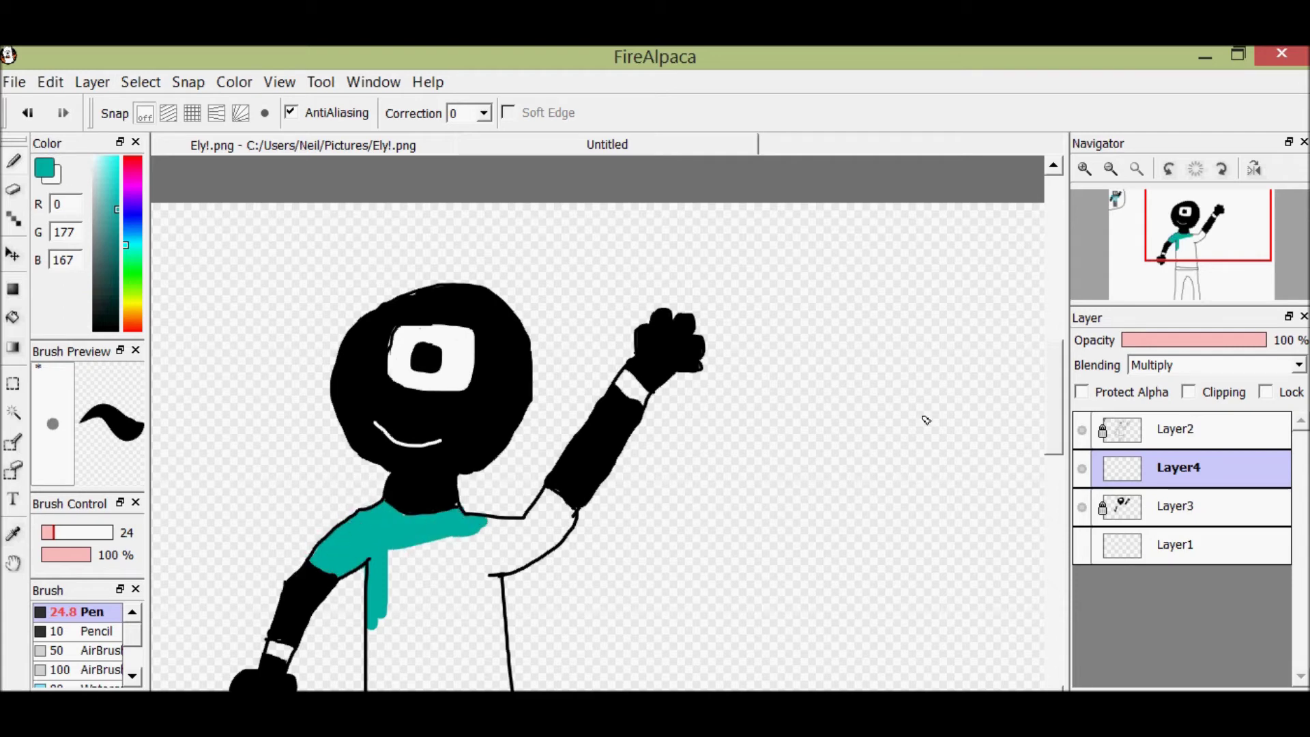
{"action": "left_click_drag", "start_coordinate": [1054, 385], "coordinate": [1054, 416]}
{"action": "mouse_move", "coordinate": [376, 401]}
{"action": "left_mouse_down"}
{"action": "mouse_move", "coordinate": [408, 511]}
{"action": "mouse_move", "coordinate": [426, 397]}
{"action": "mouse_move", "coordinate": [423, 586]}
{"action": "mouse_move", "coordinate": [439, 498]}
{"action": "mouse_move", "coordinate": [481, 477]}
{"action": "mouse_move", "coordinate": [494, 406]}
{"action": "mouse_move", "coordinate": [480, 396]}
{"action": "left_mouse_up"}
{"action": "left_click", "coordinate": [90, 533]}
{"action": "mouse_move", "coordinate": [467, 551]}
{"action": "left_mouse_down"}
{"action": "mouse_move", "coordinate": [372, 580]}
{"action": "mouse_move", "coordinate": [437, 611]}
{"action": "mouse_move", "coordinate": [498, 607]}
{"action": "left_mouse_up"}
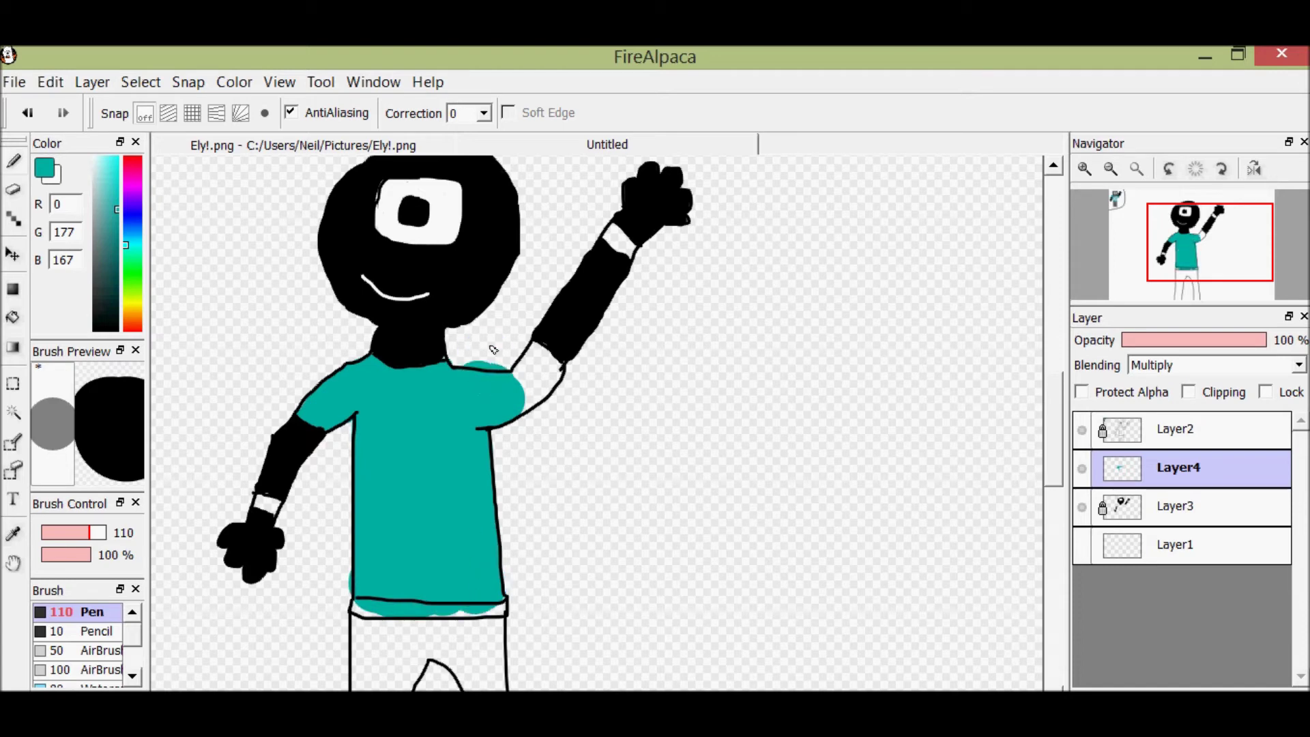
{"action": "left_click_drag", "start_coordinate": [471, 382], "coordinate": [471, 348]}
{"action": "key", "text": "ctrl+z"}
{"action": "left_click", "coordinate": [461, 398]}
{"action": "key", "text": "ctrl+z"}
{"action": "key", "text": "ctrl+z"}
{"action": "key", "text": "ctrl+z"}
{"action": "key", "text": "ctrl+z"}
{"action": "left_click_drag", "start_coordinate": [490, 588], "coordinate": [520, 580]}
{"action": "key", "text": "ctrl+z"}
{"action": "key", "text": "ctrl+z"}
{"action": "key", "text": "ctrl+z"}
Complete the teal fill at the shirt's lower edge and raised sleeve with the Pen at size 50
{"action": "left_click", "coordinate": [67, 534]}
{"action": "left_click_drag", "start_coordinate": [367, 591], "coordinate": [493, 553]}
{"action": "mouse_move", "coordinate": [502, 618]}
{"action": "left_mouse_down"}
{"action": "mouse_move", "coordinate": [365, 617]}
{"action": "mouse_move", "coordinate": [484, 595]}
{"action": "mouse_move", "coordinate": [496, 616]}
{"action": "mouse_move", "coordinate": [368, 612]}
{"action": "mouse_move", "coordinate": [509, 570]}
{"action": "mouse_move", "coordinate": [498, 591]}
{"action": "left_mouse_up"}
{"action": "mouse_move", "coordinate": [522, 393]}
{"action": "left_mouse_down"}
{"action": "mouse_move", "coordinate": [549, 352]}
{"action": "mouse_move", "coordinate": [532, 400]}
{"action": "left_mouse_up"}
Paint the wristbands on both arms teal
{"action": "mouse_move", "coordinate": [1197, 251]}
{"action": "left_mouse_down"}
{"action": "mouse_move", "coordinate": [1166, 222]}
{"action": "mouse_move", "coordinate": [1204, 231]}
{"action": "left_mouse_up"}
{"action": "left_click_drag", "start_coordinate": [648, 305], "coordinate": [663, 315]}
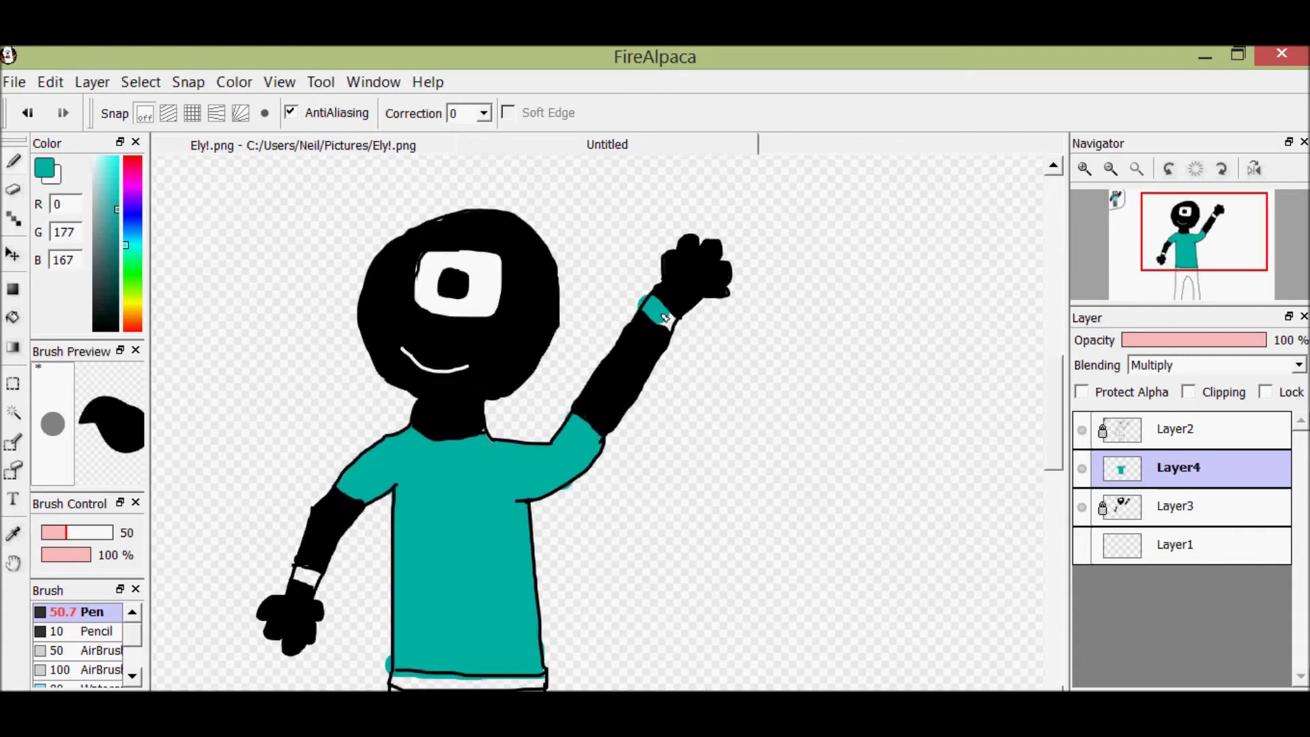
{"action": "left_click_drag", "start_coordinate": [294, 567], "coordinate": [314, 581]}
Draw a white rounded emblem with a small side oval on the shirt's front with the Pen at size 14
{"action": "scroll", "coordinate": [1051, 439], "scroll_direction": "down", "scroll_amount": 1}
{"action": "left_click_drag", "start_coordinate": [1045, 430], "coordinate": [1045, 473]}
{"action": "left_click", "coordinate": [94, 158]}
{"action": "mouse_move", "coordinate": [519, 307]}
{"action": "left_mouse_down"}
{"action": "mouse_move", "coordinate": [482, 372]}
{"action": "mouse_move", "coordinate": [513, 382]}
{"action": "left_mouse_up"}
{"action": "key", "text": "ctrl+z"}
{"action": "left_click", "coordinate": [53, 532]}
{"action": "left_click_drag", "start_coordinate": [531, 320], "coordinate": [543, 402]}
{"action": "mouse_move", "coordinate": [1129, 221]}
{"action": "left_mouse_down"}
{"action": "mouse_move", "coordinate": [1166, 224]}
{"action": "mouse_move", "coordinate": [1202, 251]}
{"action": "left_mouse_up"}
{"action": "key", "text": "ctrl+z"}
{"action": "left_click", "coordinate": [49, 533]}
{"action": "mouse_move", "coordinate": [542, 414]}
{"action": "left_mouse_down"}
{"action": "mouse_move", "coordinate": [488, 465]}
{"action": "mouse_move", "coordinate": [551, 520]}
{"action": "mouse_move", "coordinate": [554, 487]}
{"action": "mouse_move", "coordinate": [477, 442]}
{"action": "mouse_move", "coordinate": [552, 406]}
{"action": "left_mouse_up"}
Paint the belt dark grey (RGB 99, 99, 99) and its buckle light grey (RGB 167, 167, 167) at size 30
{"action": "left_click_drag", "start_coordinate": [371, 305], "coordinate": [840, 305]}
{"action": "mouse_move", "coordinate": [1057, 418]}
{"action": "left_mouse_down"}
{"action": "mouse_move", "coordinate": [1056, 332]}
{"action": "mouse_move", "coordinate": [1058, 447]}
{"action": "left_mouse_up"}
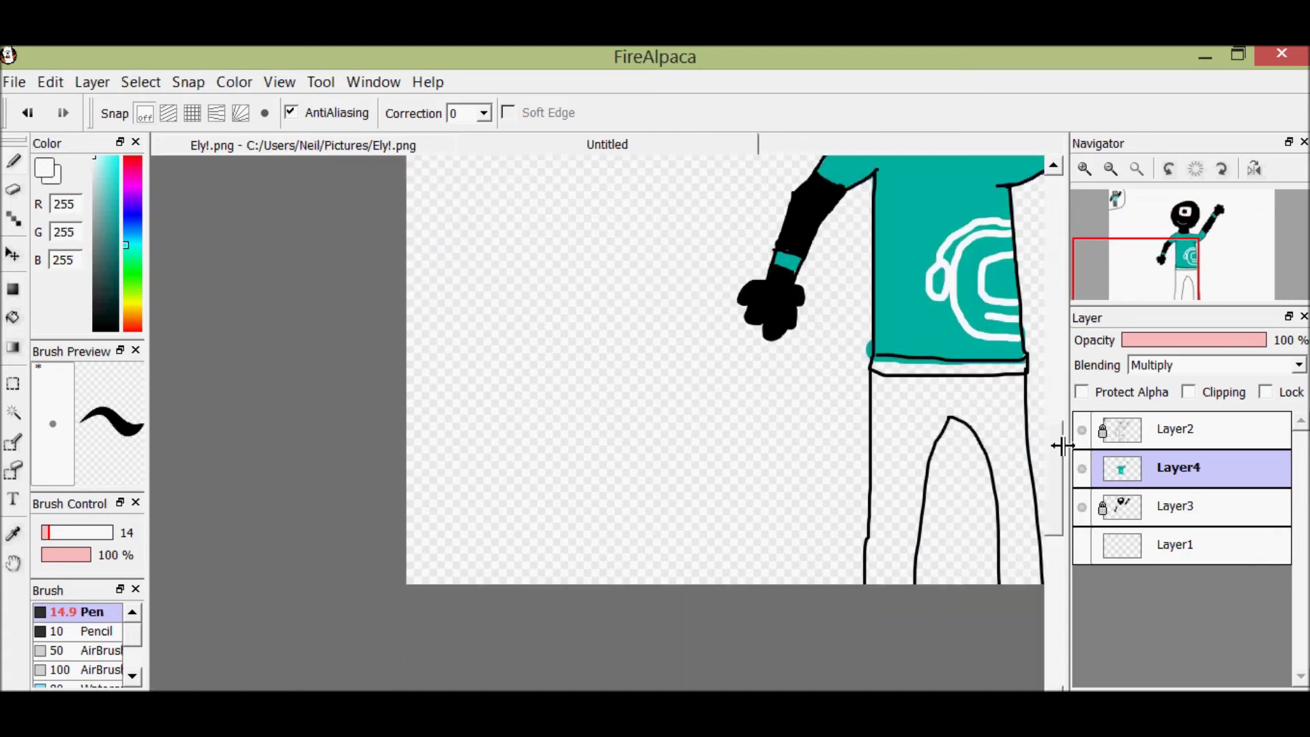
{"action": "left_click_drag", "start_coordinate": [1151, 274], "coordinate": [1186, 278]}
{"action": "left_click", "coordinate": [94, 263]}
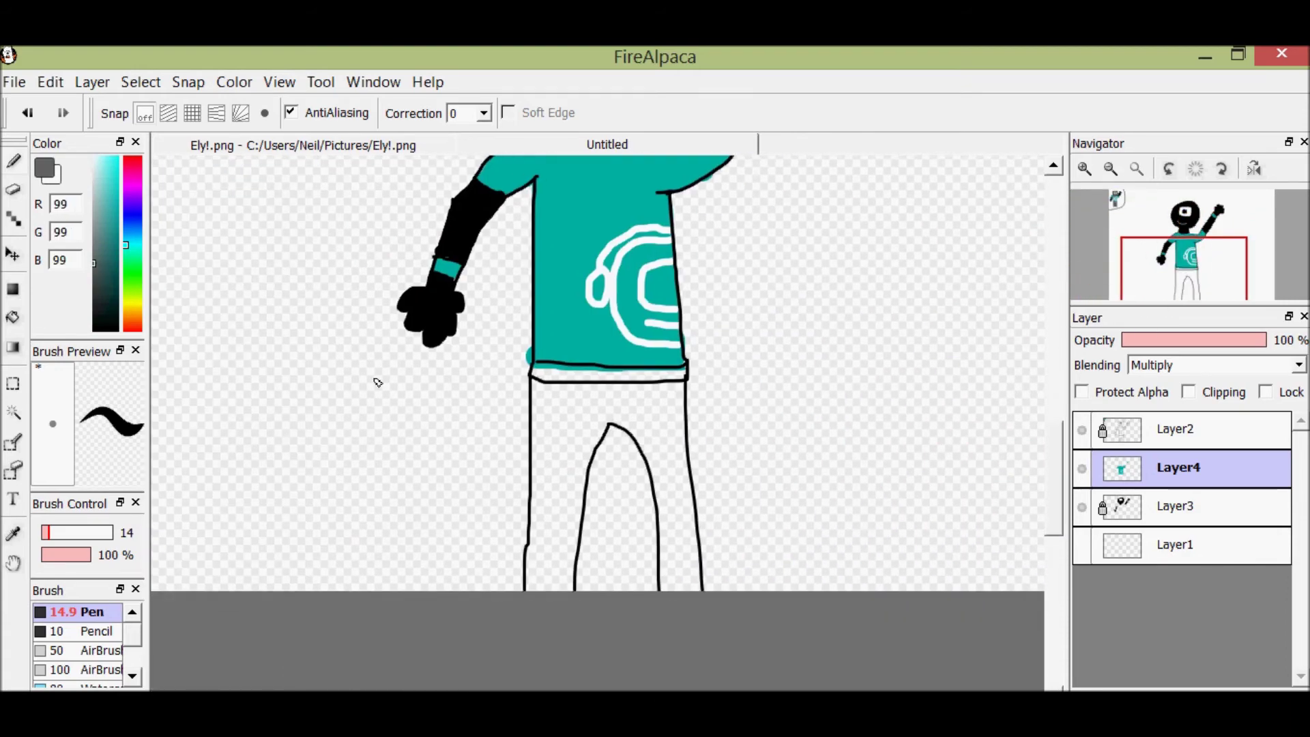
{"action": "left_click_drag", "start_coordinate": [63, 533], "coordinate": [57, 534]}
{"action": "left_click_drag", "start_coordinate": [546, 372], "coordinate": [687, 374]}
{"action": "left_click", "coordinate": [93, 216]}
{"action": "left_click_drag", "start_coordinate": [592, 374], "coordinate": [628, 378]}
{"action": "left_click_drag", "start_coordinate": [1052, 448], "coordinate": [1050, 347]}
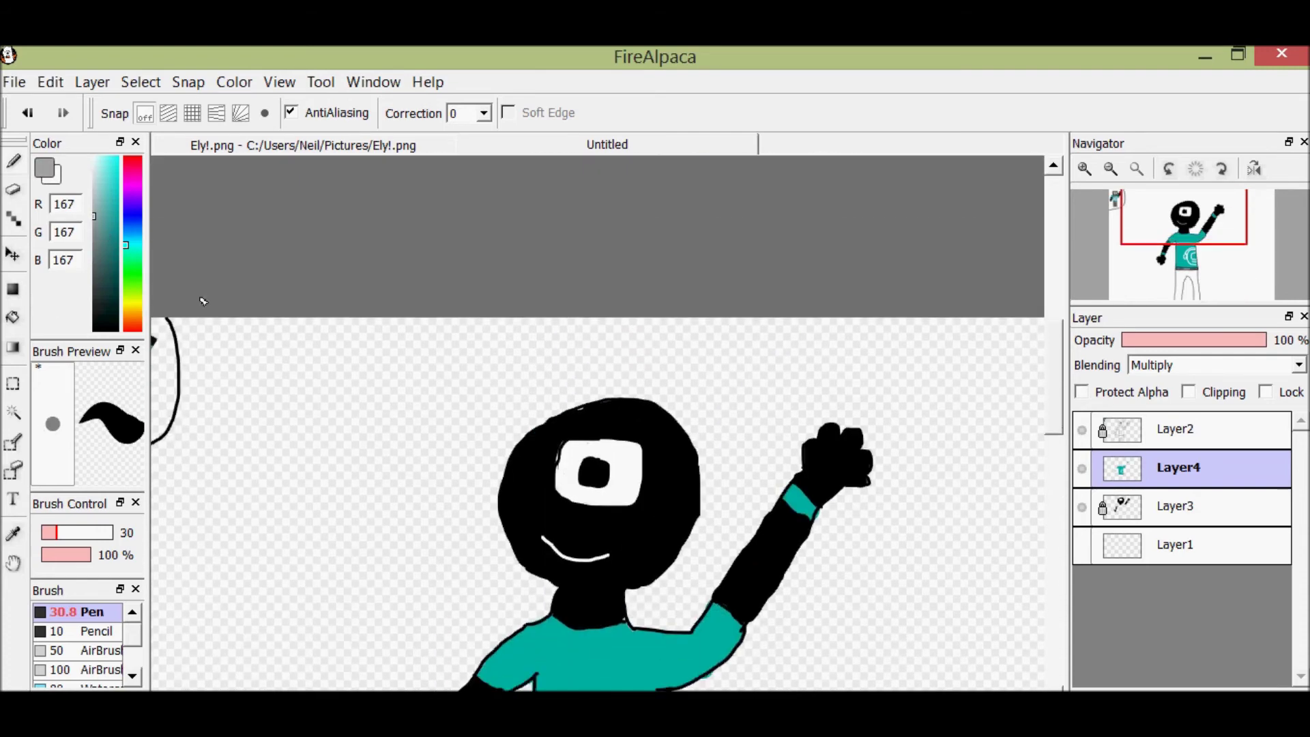
{"action": "left_click", "coordinate": [563, 440], "text": "alt"}
{"action": "left_click_drag", "start_coordinate": [1050, 400], "coordinate": [1050, 524]}
{"action": "left_click_drag", "start_coordinate": [1125, 286], "coordinate": [1196, 275]}
Choose dark grey (RGB 86, 86, 86), lock Layer4 and add a new Multiply layer above it
{"action": "left_click", "coordinate": [95, 284]}
{"action": "left_click", "coordinate": [94, 272]}
{"action": "mouse_move", "coordinate": [497, 423]}
{"action": "left_mouse_down"}
{"action": "mouse_move", "coordinate": [471, 555]}
{"action": "mouse_move", "coordinate": [525, 386]}
{"action": "mouse_move", "coordinate": [452, 550]}
{"action": "mouse_move", "coordinate": [441, 460]}
{"action": "left_mouse_up"}
{"action": "key", "text": "ctrl+z"}
{"action": "left_click", "coordinate": [1267, 391]}
{"action": "left_click", "coordinate": [92, 81]}
{"action": "left_click", "coordinate": [105, 140]}
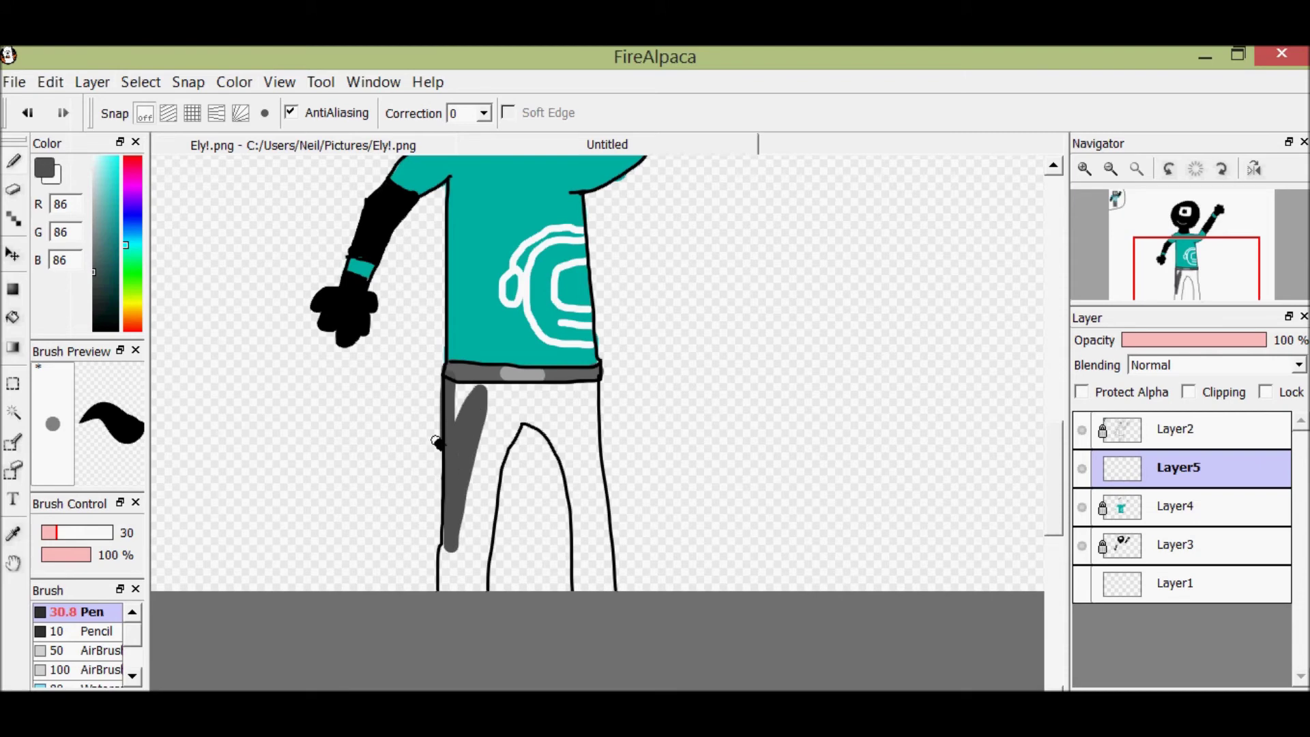
{"action": "left_click", "coordinate": [1248, 366]}
{"action": "left_click", "coordinate": [1239, 404]}
Fill both trouser legs with dark grey, enlarging the Pen to size 74
{"action": "mouse_move", "coordinate": [456, 421]}
{"action": "left_mouse_down"}
{"action": "mouse_move", "coordinate": [587, 389]}
{"action": "mouse_move", "coordinate": [617, 605]}
{"action": "left_mouse_up"}
{"action": "mouse_move", "coordinate": [583, 536]}
{"action": "left_mouse_down"}
{"action": "mouse_move", "coordinate": [580, 592]}
{"action": "mouse_move", "coordinate": [576, 429]}
{"action": "mouse_move", "coordinate": [556, 444]}
{"action": "left_mouse_up"}
{"action": "left_click", "coordinate": [77, 532]}
{"action": "mouse_move", "coordinate": [481, 492]}
{"action": "left_mouse_down"}
{"action": "mouse_move", "coordinate": [475, 558]}
{"action": "mouse_move", "coordinate": [560, 416]}
{"action": "mouse_move", "coordinate": [520, 409]}
{"action": "mouse_move", "coordinate": [591, 526]}
{"action": "mouse_move", "coordinate": [444, 543]}
{"action": "mouse_move", "coordinate": [437, 519]}
{"action": "left_mouse_up"}
Remove the grey overspill outside the trousers, between the legs and over the belt, and reduce the brush size to 30
{"action": "left_click_drag", "start_coordinate": [432, 430], "coordinate": [432, 516]}
{"action": "mouse_move", "coordinate": [495, 552]}
{"action": "left_mouse_down"}
{"action": "mouse_move", "coordinate": [514, 600]}
{"action": "mouse_move", "coordinate": [544, 594]}
{"action": "mouse_move", "coordinate": [556, 530]}
{"action": "mouse_move", "coordinate": [559, 603]}
{"action": "left_mouse_up"}
{"action": "left_click_drag", "start_coordinate": [515, 427], "coordinate": [535, 448]}
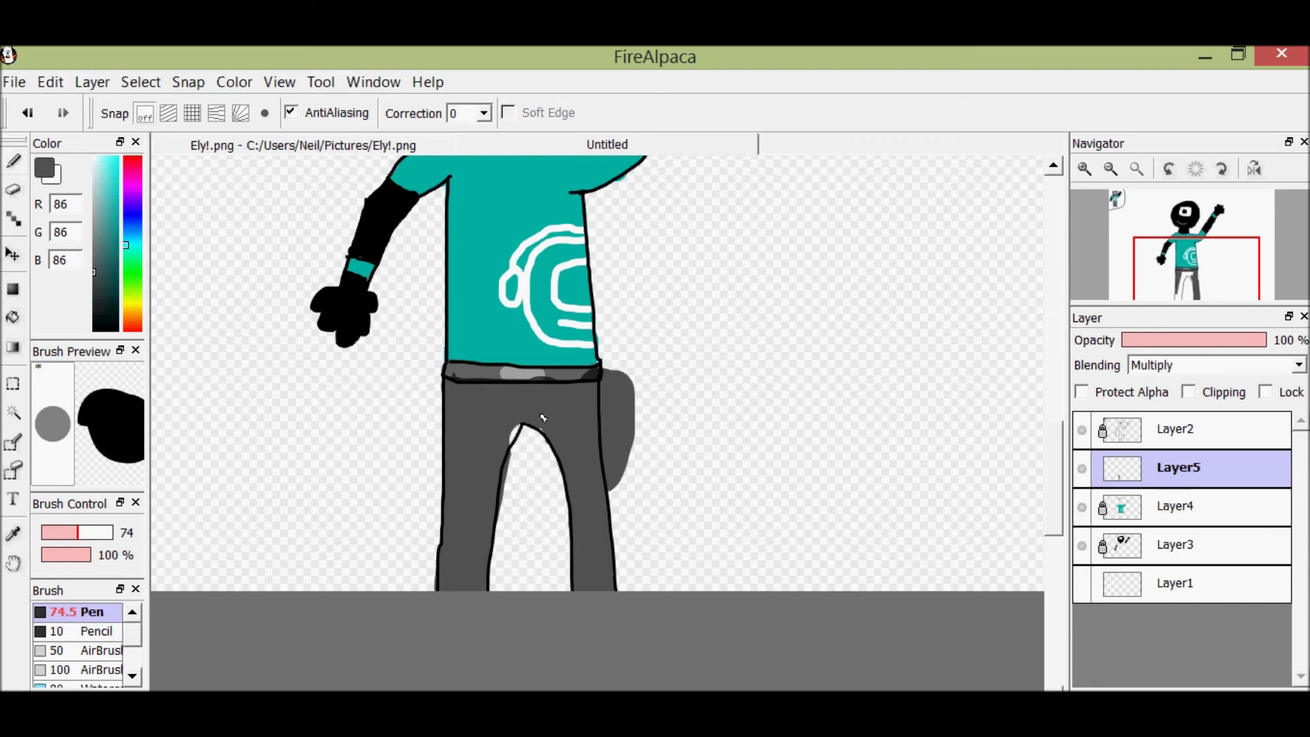
{"action": "mouse_move", "coordinate": [535, 459]}
{"action": "left_mouse_down"}
{"action": "mouse_move", "coordinate": [628, 497]}
{"action": "mouse_move", "coordinate": [593, 467]}
{"action": "left_mouse_up"}
{"action": "left_click", "coordinate": [56, 533]}
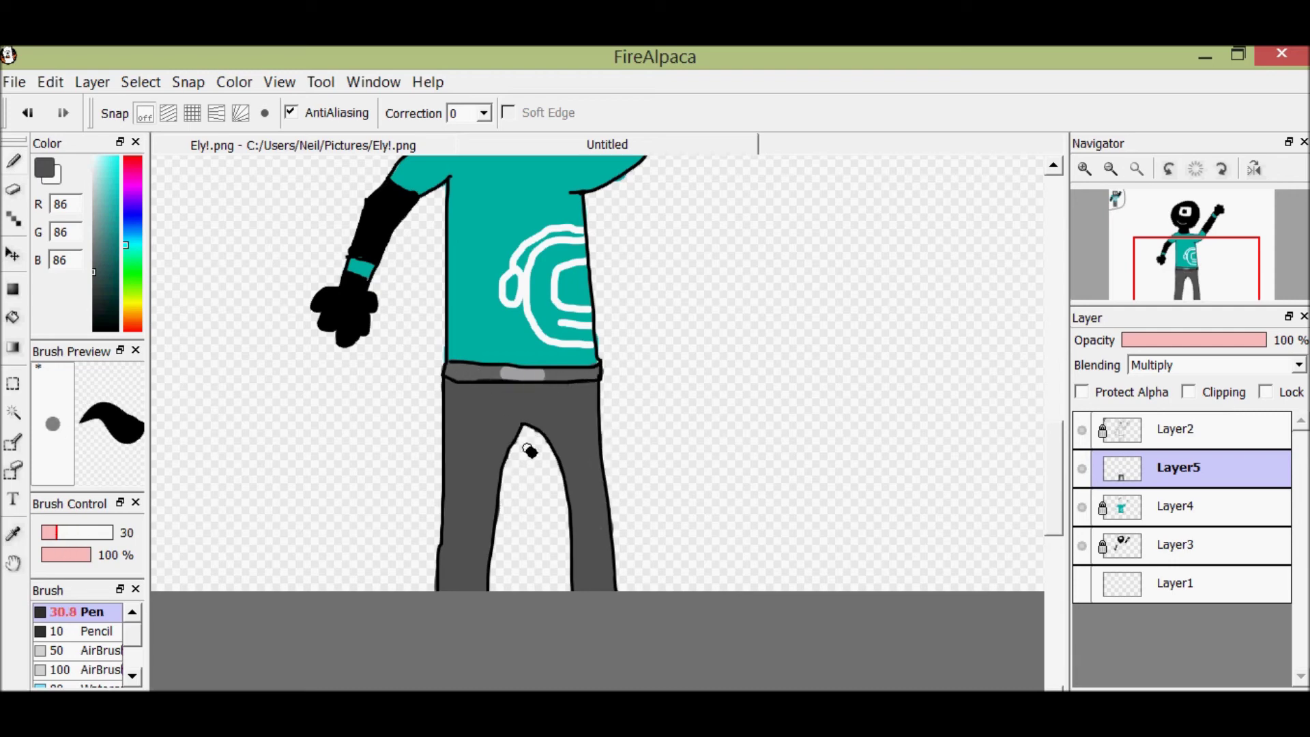
Paint lighter grey (RGB 142, 142, 142) highlights over the trousers, leaving a darker strip along the outer edge and waist
{"action": "left_click", "coordinate": [94, 234]}
{"action": "left_click_drag", "start_coordinate": [477, 395], "coordinate": [452, 587]}
{"action": "mouse_move", "coordinate": [499, 430]}
{"action": "left_mouse_down"}
{"action": "mouse_move", "coordinate": [485, 556]}
{"action": "mouse_move", "coordinate": [523, 398]}
{"action": "mouse_move", "coordinate": [590, 396]}
{"action": "mouse_move", "coordinate": [487, 561]}
{"action": "left_mouse_up"}
{"action": "key", "text": "ctrl+z"}
{"action": "mouse_move", "coordinate": [502, 445]}
{"action": "left_mouse_down"}
{"action": "mouse_move", "coordinate": [546, 416]}
{"action": "mouse_move", "coordinate": [586, 580]}
{"action": "mouse_move", "coordinate": [609, 612]}
{"action": "mouse_move", "coordinate": [598, 538]}
{"action": "left_mouse_up"}
{"action": "mouse_move", "coordinate": [571, 469]}
{"action": "left_mouse_down"}
{"action": "mouse_move", "coordinate": [521, 418]}
{"action": "mouse_move", "coordinate": [574, 423]}
{"action": "mouse_move", "coordinate": [554, 405]}
{"action": "mouse_move", "coordinate": [592, 453]}
{"action": "left_mouse_up"}
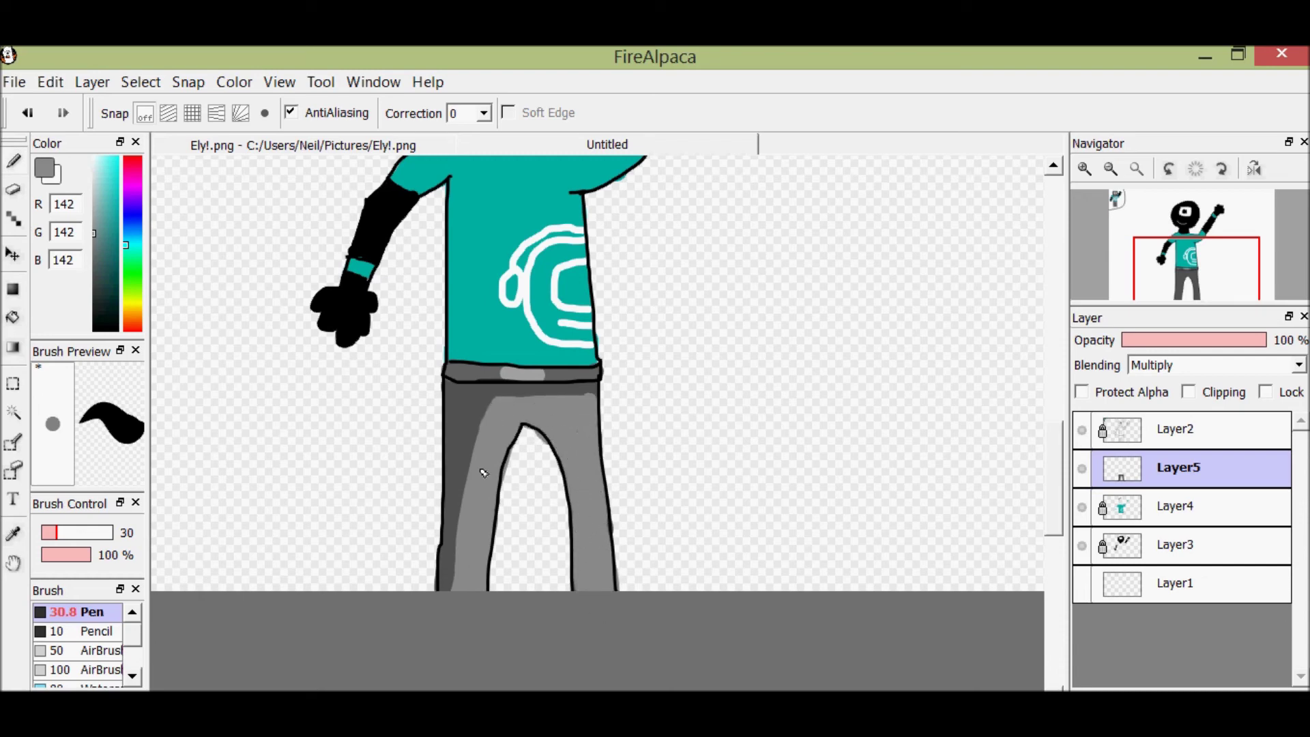
{"action": "left_click_drag", "start_coordinate": [486, 407], "coordinate": [473, 493]}
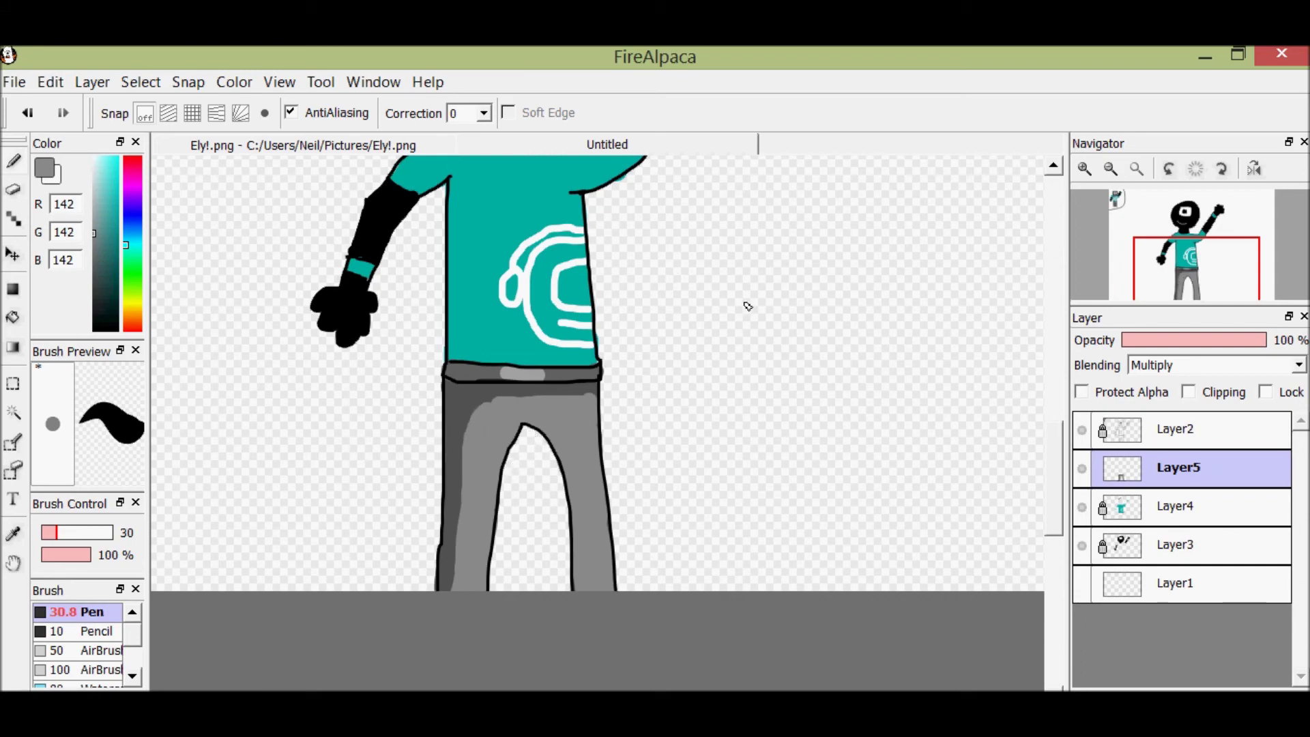
Choose white (RGB 255, 255, 255) and lock Layer5
{"action": "scroll", "coordinate": [748, 306], "scroll_direction": "down", "scroll_amount": 2}
{"action": "left_click", "coordinate": [1171, 212]}
{"action": "scroll", "coordinate": [1102, 328], "scroll_direction": "up", "scroll_amount": 7}
{"action": "scroll", "coordinate": [1099, 324], "scroll_direction": "down", "scroll_amount": 6}
{"action": "left_click", "coordinate": [94, 157]}
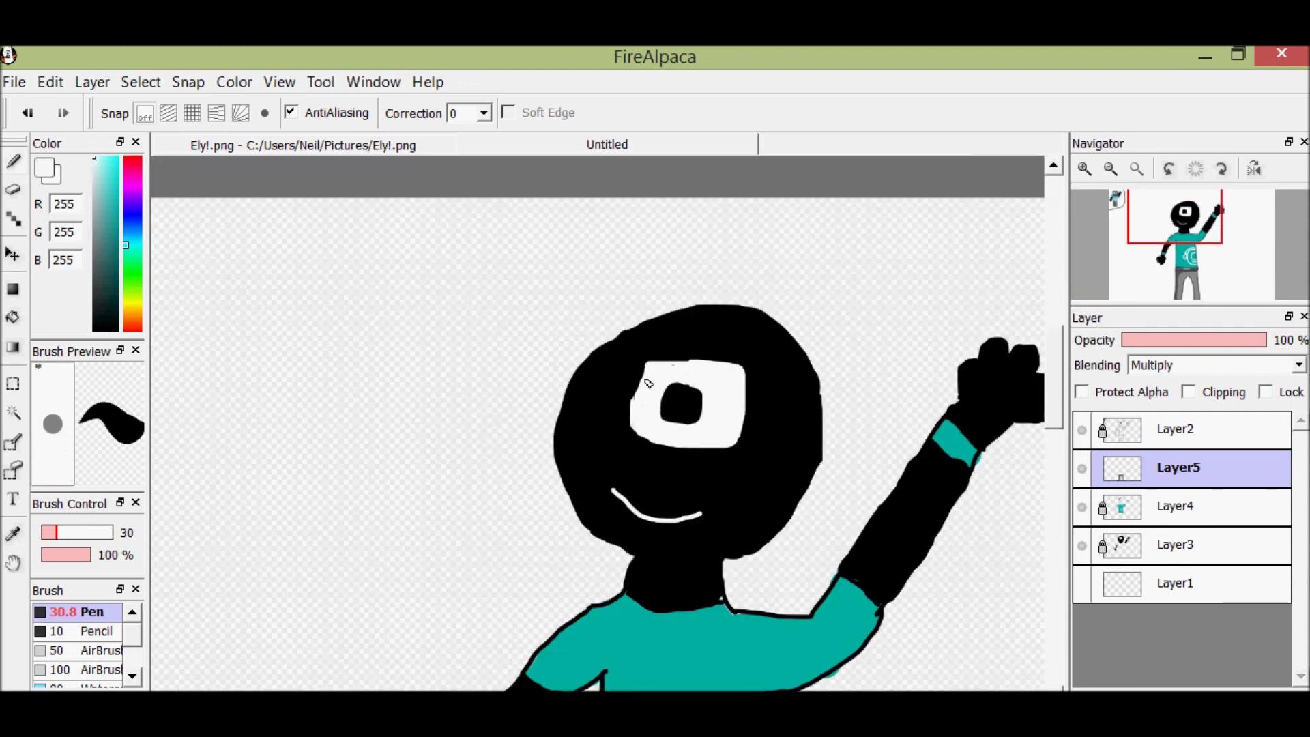
{"action": "left_click", "coordinate": [1266, 393]}
Unlock Layer3, try a curved white highlight on the head beside the eye, and undo the stroke
{"action": "left_click", "coordinate": [1145, 549]}
{"action": "left_click", "coordinate": [1266, 393]}
{"action": "mouse_move", "coordinate": [636, 398]}
{"action": "left_mouse_down"}
{"action": "mouse_move", "coordinate": [631, 433]}
{"action": "mouse_move", "coordinate": [711, 493]}
{"action": "left_mouse_up"}
{"action": "key", "text": "ctrl+z"}
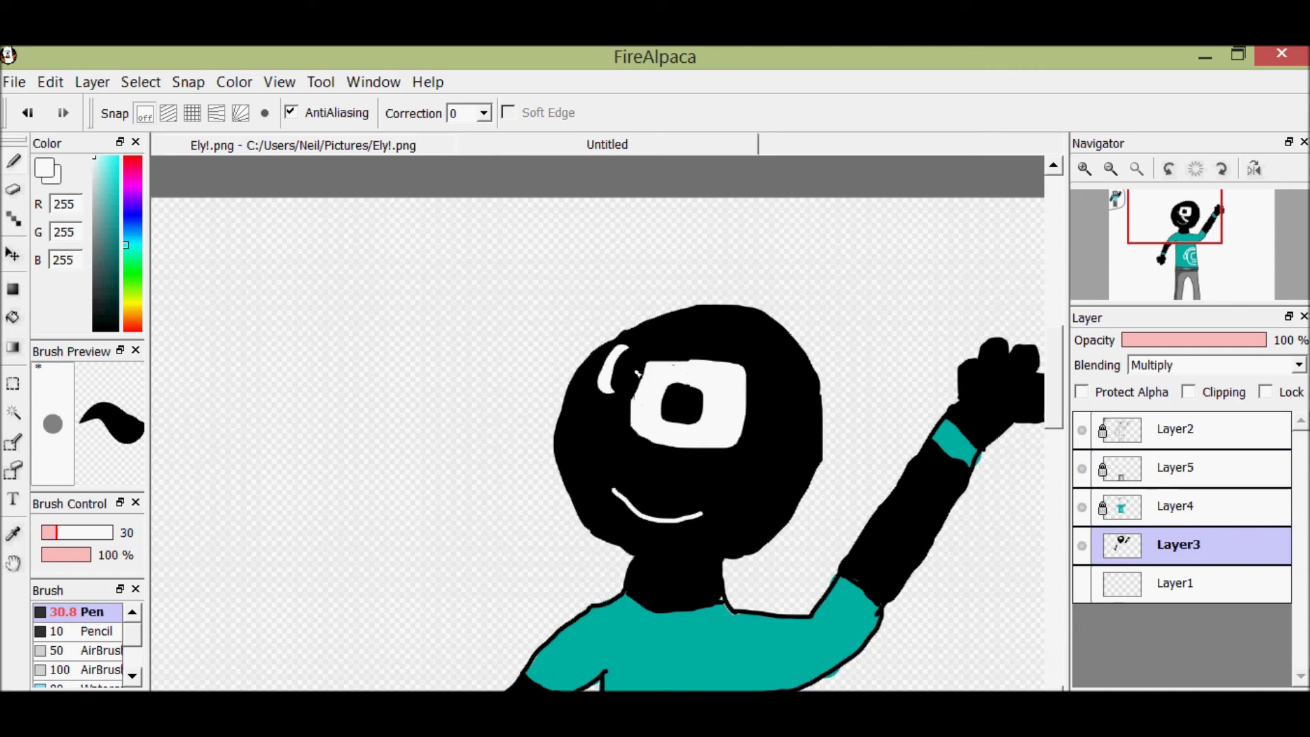
Paint headphones on Layer1, with teal (RGB 0, 171, 162) ear cups beside the head and a dark grey headband arching over it
{"action": "left_click", "coordinate": [1109, 595]}
{"action": "left_click_drag", "start_coordinate": [541, 390], "coordinate": [537, 440]}
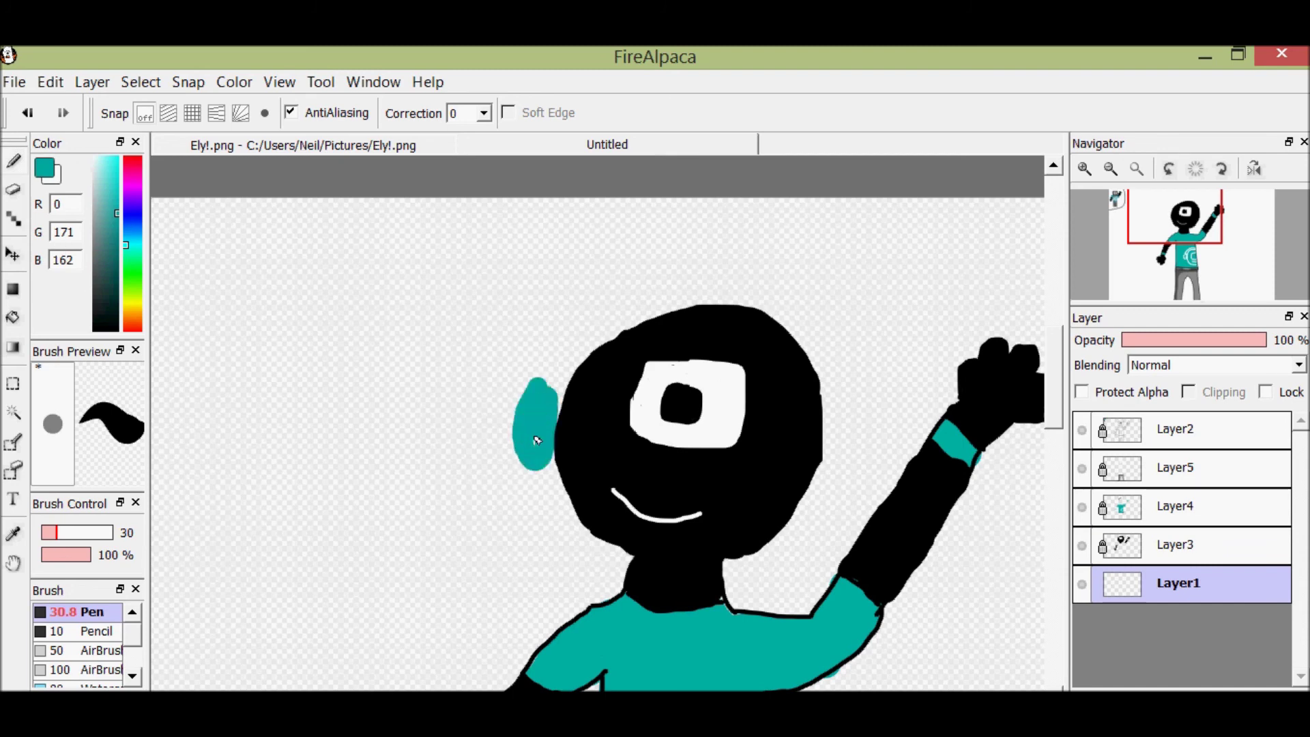
{"action": "mouse_move", "coordinate": [825, 401]}
{"action": "left_mouse_down"}
{"action": "mouse_move", "coordinate": [828, 451]}
{"action": "mouse_move", "coordinate": [839, 420]}
{"action": "left_mouse_up"}
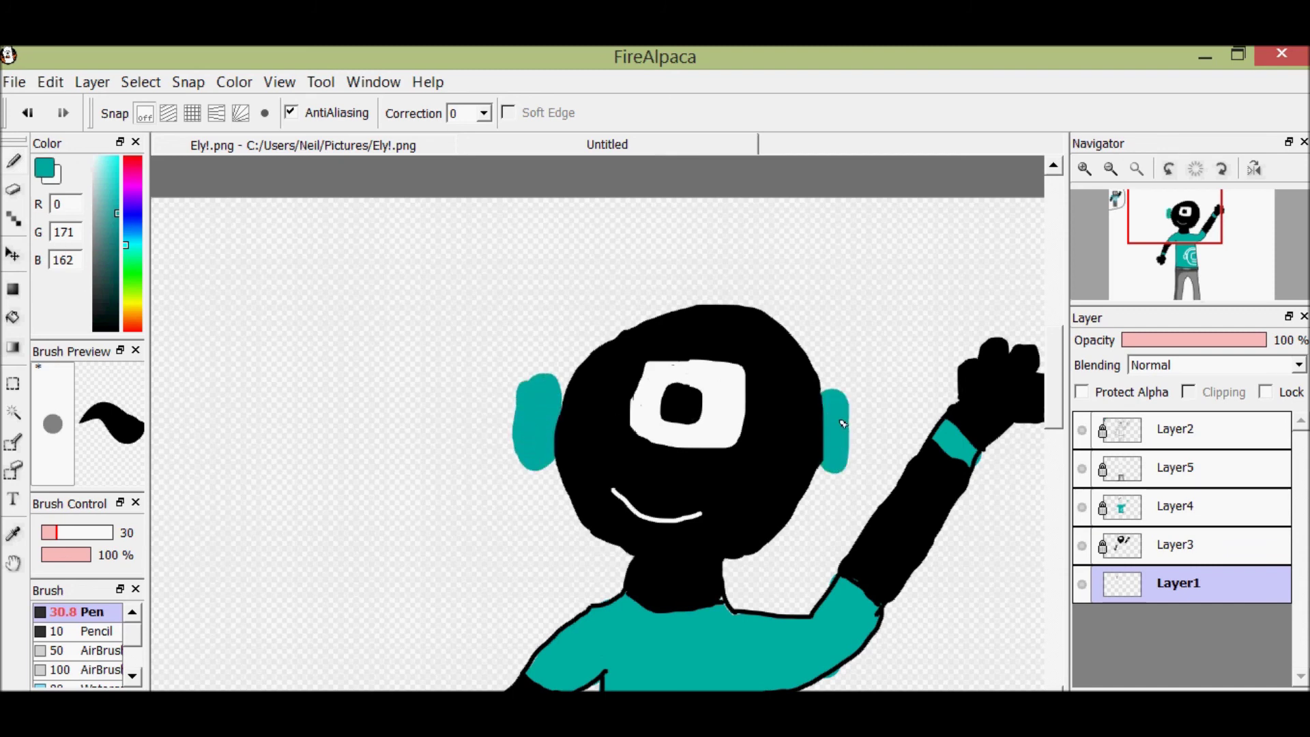
{"action": "left_click", "coordinate": [94, 311]}
{"action": "mouse_move", "coordinate": [539, 387]}
{"action": "left_mouse_down"}
{"action": "mouse_move", "coordinate": [677, 279]}
{"action": "mouse_move", "coordinate": [791, 300]}
{"action": "mouse_move", "coordinate": [835, 399]}
{"action": "left_mouse_up"}
Handwrite the title "Ely" in black beside the head on Layer1 with the Pen at size 16
{"action": "left_click", "coordinate": [94, 330]}
{"action": "left_click", "coordinate": [49, 532]}
{"action": "left_click_drag", "start_coordinate": [278, 238], "coordinate": [371, 311]}
{"action": "left_click_drag", "start_coordinate": [299, 292], "coordinate": [335, 251]}
{"action": "left_click_drag", "start_coordinate": [286, 249], "coordinate": [368, 208]}
{"action": "mouse_move", "coordinate": [395, 213]}
{"action": "left_mouse_down"}
{"action": "mouse_move", "coordinate": [407, 281]}
{"action": "mouse_move", "coordinate": [339, 368]}
{"action": "mouse_move", "coordinate": [348, 445]}
{"action": "left_mouse_up"}
{"action": "mouse_move", "coordinate": [355, 378]}
{"action": "left_mouse_down"}
{"action": "mouse_move", "coordinate": [375, 405]}
{"action": "mouse_move", "coordinate": [349, 445]}
{"action": "left_mouse_up"}
Handwrite "Beat Maker" in black beneath the title "Ely"
{"action": "left_click_drag", "start_coordinate": [391, 419], "coordinate": [453, 422]}
{"action": "mouse_move", "coordinate": [453, 376]}
{"action": "left_mouse_down"}
{"action": "mouse_move", "coordinate": [472, 410]}
{"action": "mouse_move", "coordinate": [490, 374]}
{"action": "left_mouse_up"}
{"action": "mouse_move", "coordinate": [273, 542]}
{"action": "left_mouse_down"}
{"action": "mouse_move", "coordinate": [318, 457]}
{"action": "mouse_move", "coordinate": [348, 549]}
{"action": "left_mouse_up"}
{"action": "left_click_drag", "start_coordinate": [402, 510], "coordinate": [408, 544]}
{"action": "left_click_drag", "start_coordinate": [427, 442], "coordinate": [431, 539]}
{"action": "mouse_move", "coordinate": [431, 509]}
{"action": "left_mouse_down"}
{"action": "mouse_move", "coordinate": [454, 566]}
{"action": "mouse_move", "coordinate": [494, 556]}
{"action": "mouse_move", "coordinate": [531, 524]}
{"action": "left_mouse_up"}
Sign the drawing in its lower-right corner with "By" and the artist's initials in black handwriting
{"action": "mouse_move", "coordinate": [1218, 216]}
{"action": "left_mouse_down"}
{"action": "mouse_move", "coordinate": [1249, 208]}
{"action": "mouse_move", "coordinate": [1254, 282]}
{"action": "left_mouse_up"}
{"action": "left_click_drag", "start_coordinate": [520, 545], "coordinate": [520, 584]}
{"action": "left_click_drag", "start_coordinate": [521, 543], "coordinate": [525, 588]}
{"action": "left_click_drag", "start_coordinate": [568, 549], "coordinate": [598, 585]}
{"action": "left_click_drag", "start_coordinate": [646, 536], "coordinate": [644, 586]}
{"action": "left_click_drag", "start_coordinate": [678, 535], "coordinate": [681, 584]}
{"action": "left_click", "coordinate": [690, 583]}
{"action": "left_click_drag", "start_coordinate": [728, 535], "coordinate": [728, 585]}
{"action": "left_click_drag", "start_coordinate": [760, 527], "coordinate": [766, 585]}
{"action": "left_click_drag", "start_coordinate": [1248, 301], "coordinate": [1197, 259]}
{"action": "scroll", "coordinate": [1195, 258], "scroll_direction": "down", "scroll_amount": 3}
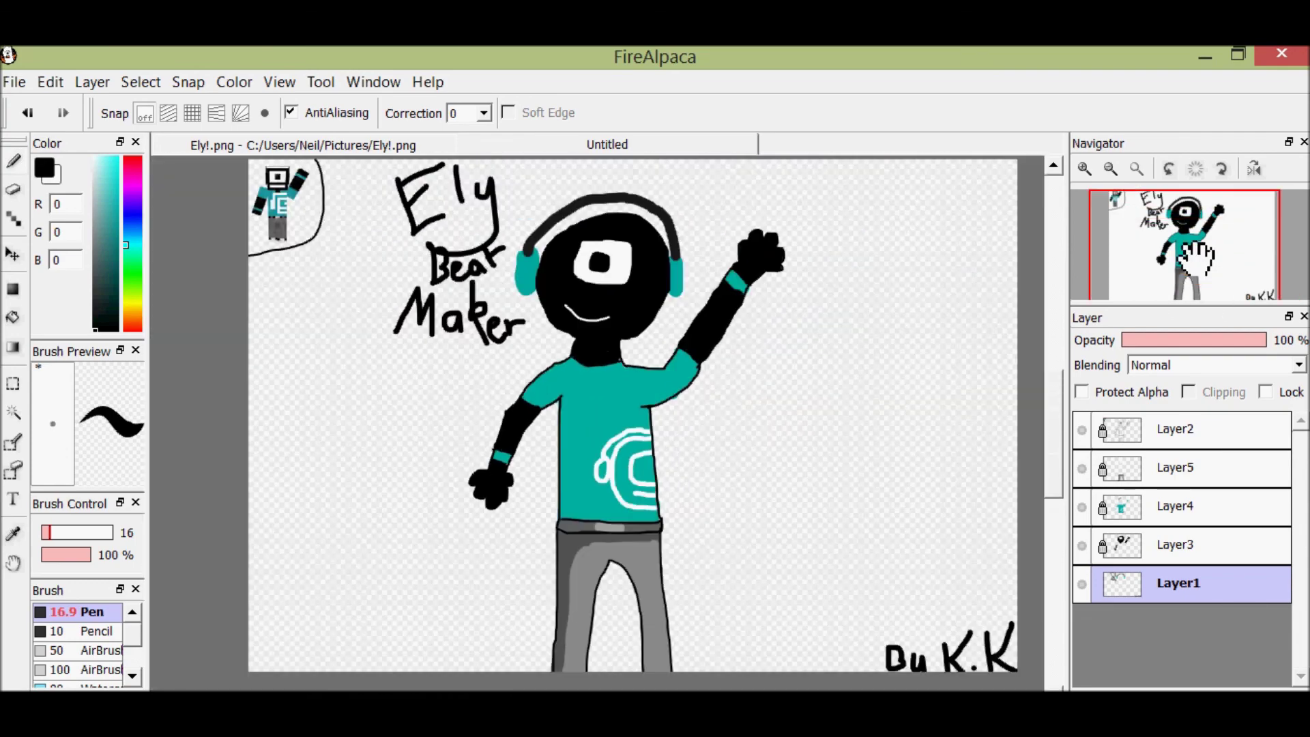
Add a white (RGB 255, 255, 255) detail inside the shirt's headphone emblem on Layer4, and lock Layer4 and Layer1
{"action": "left_click_drag", "start_coordinate": [102, 168], "coordinate": [85, 142]}
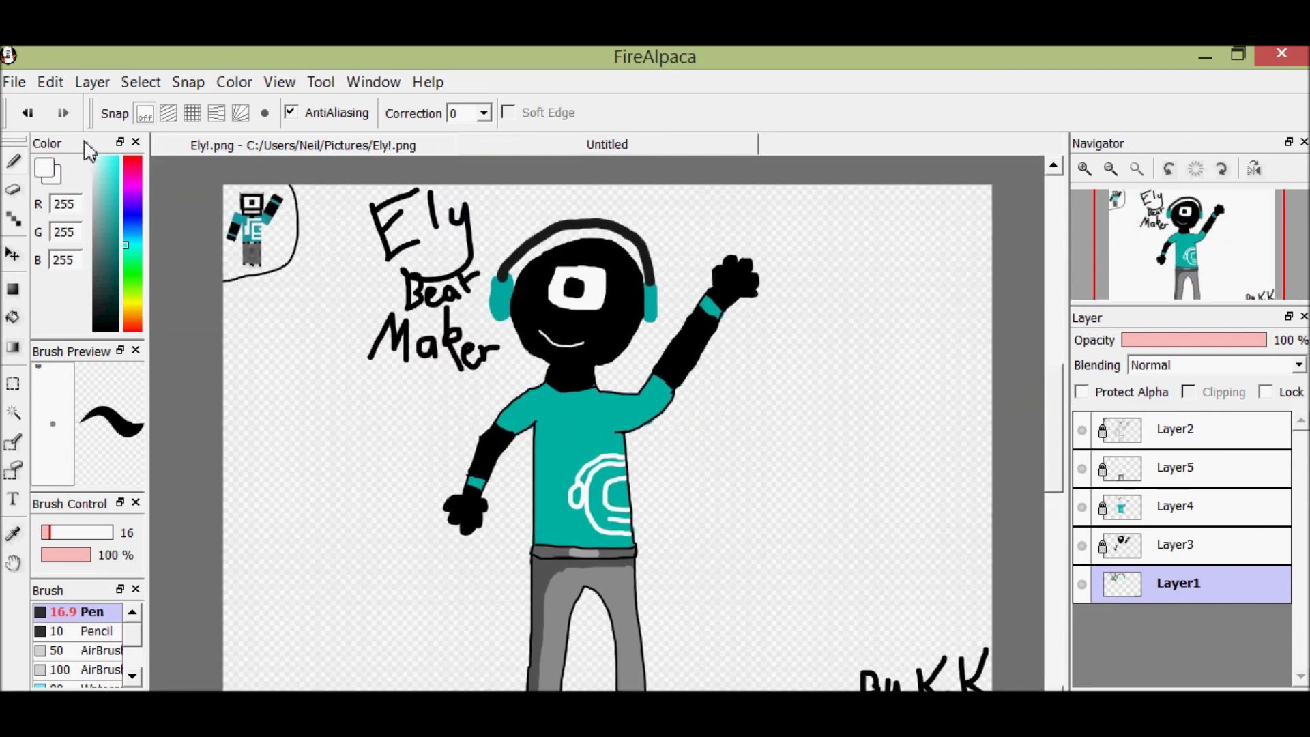
{"action": "left_click", "coordinate": [1141, 517]}
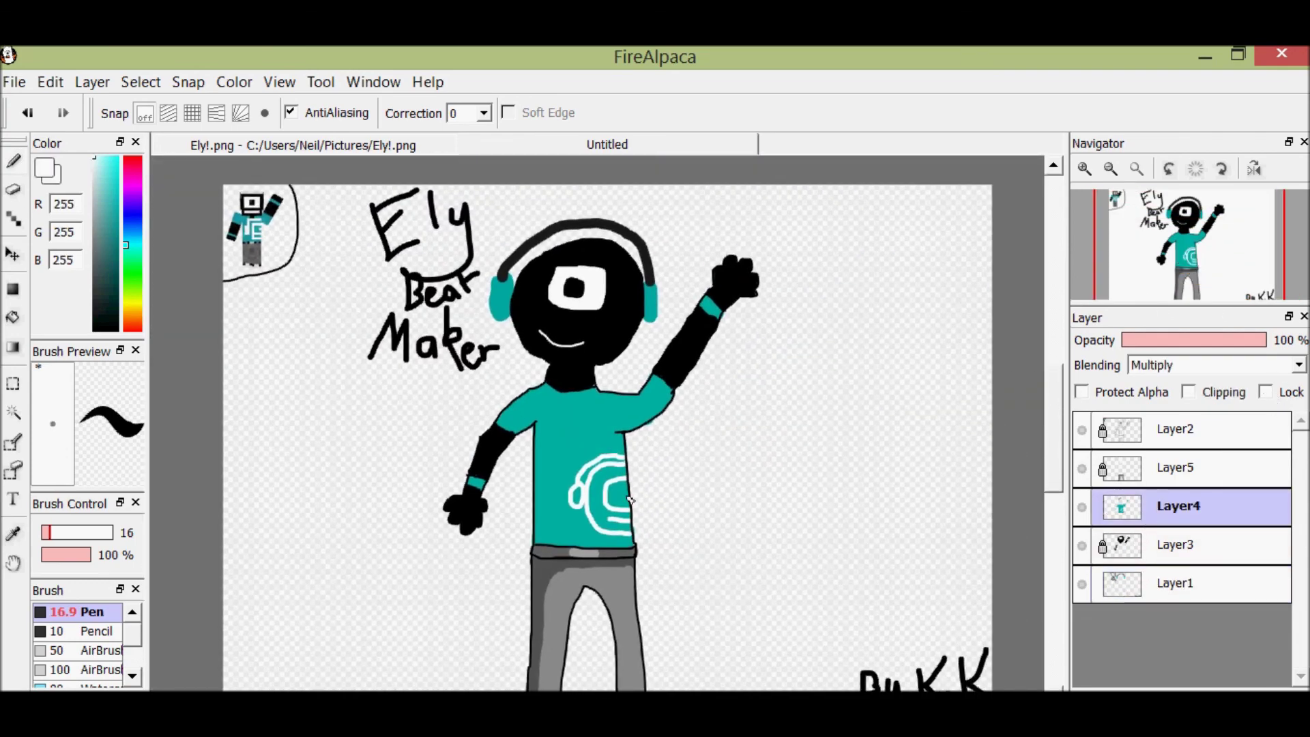
{"action": "left_click", "coordinate": [1266, 392]}
{"action": "left_click", "coordinate": [1164, 584]}
{"action": "left_click", "coordinate": [1266, 391]}
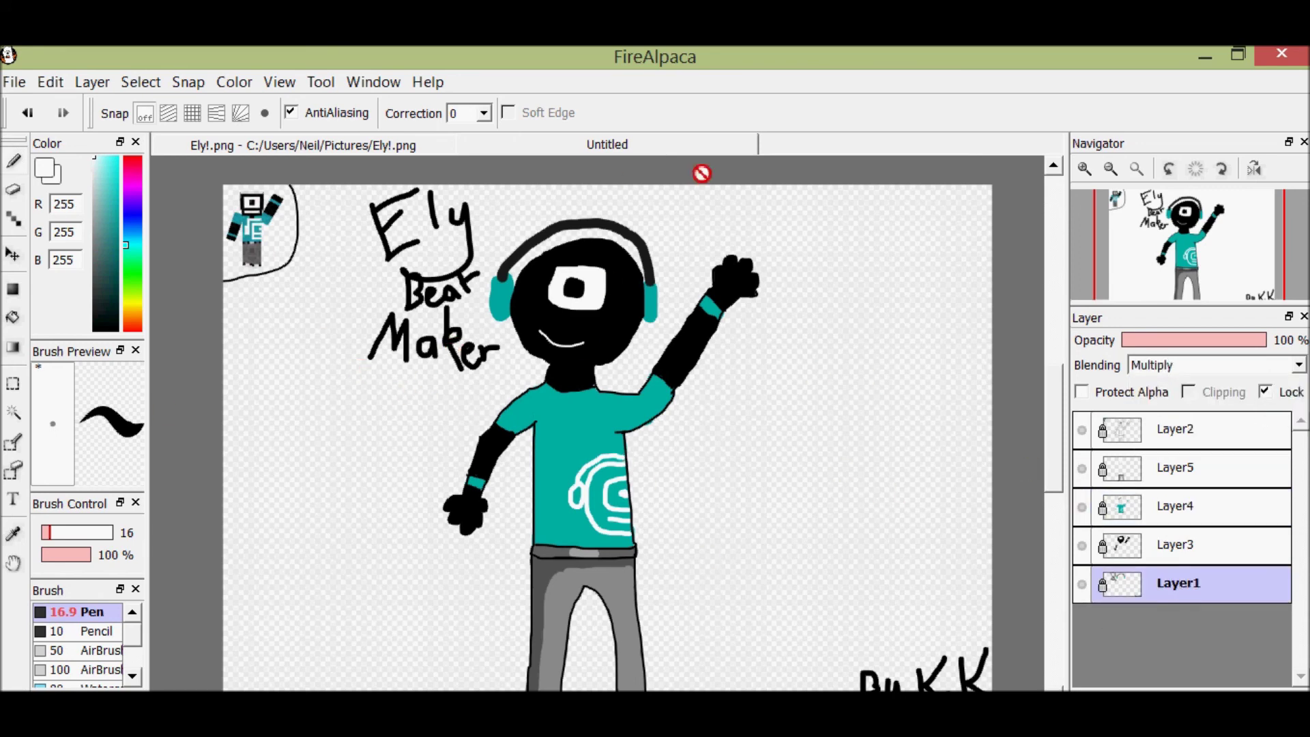